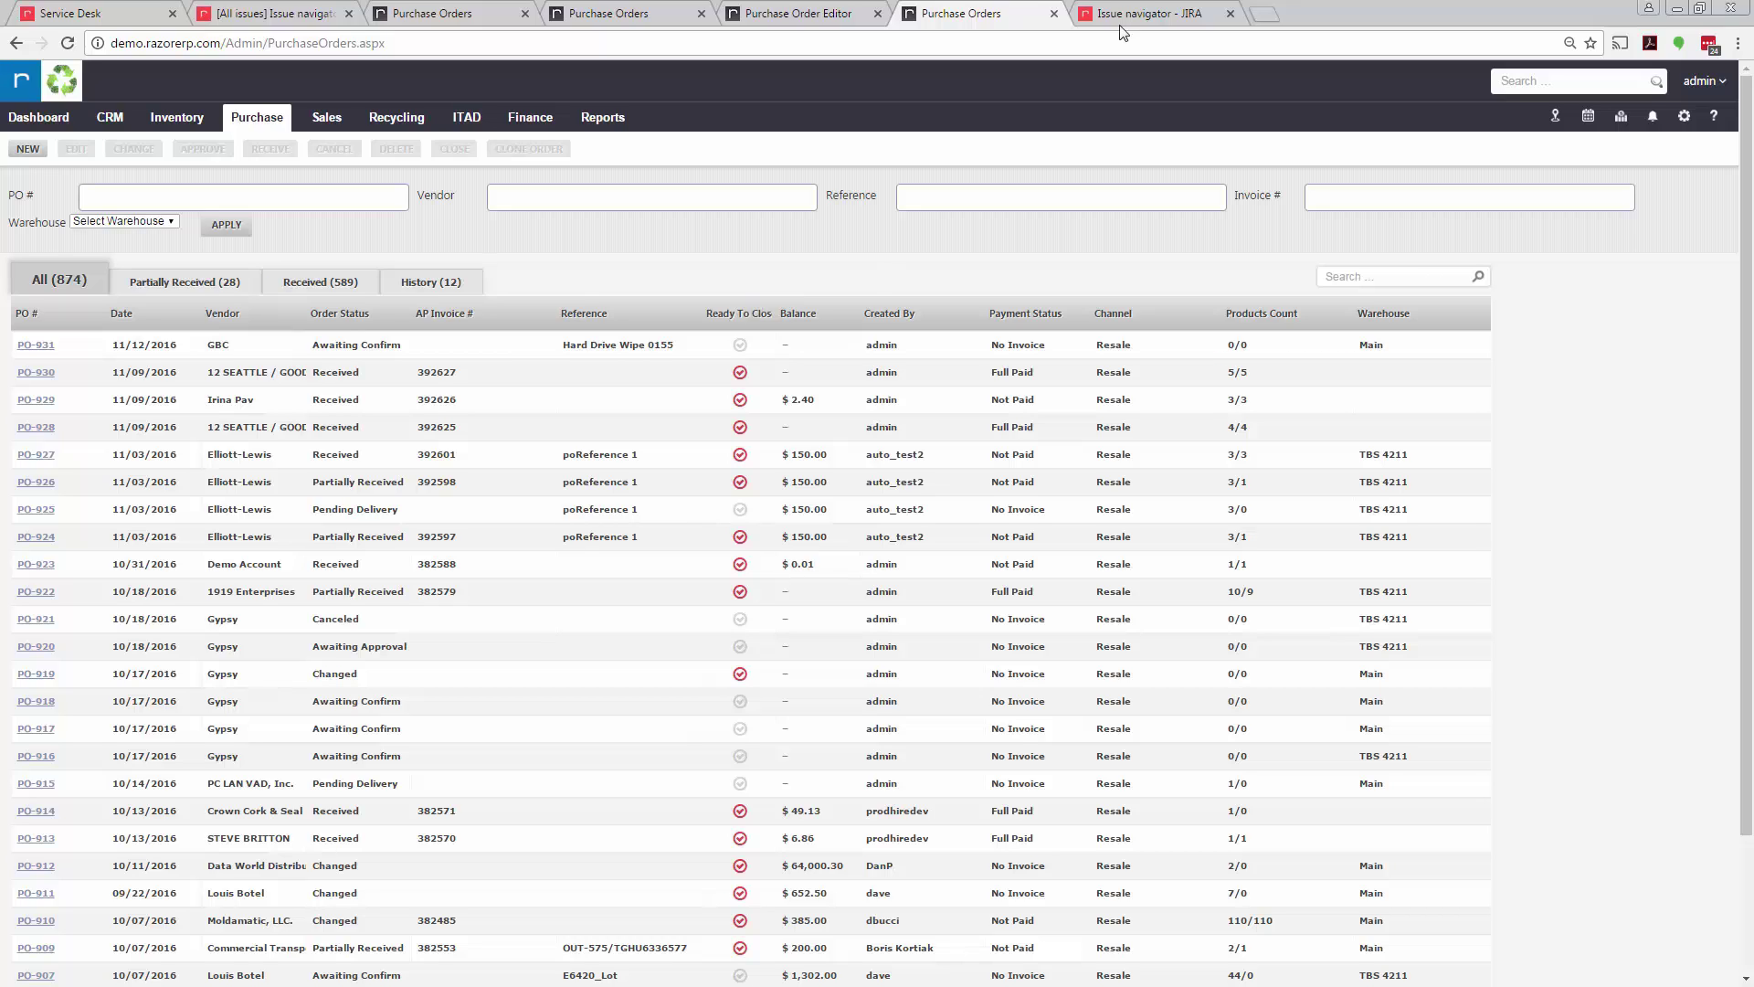
# - Open PO-931, read its Details tab and internal note, then go back to its empty Items list
pyautogui.click(206, 352)
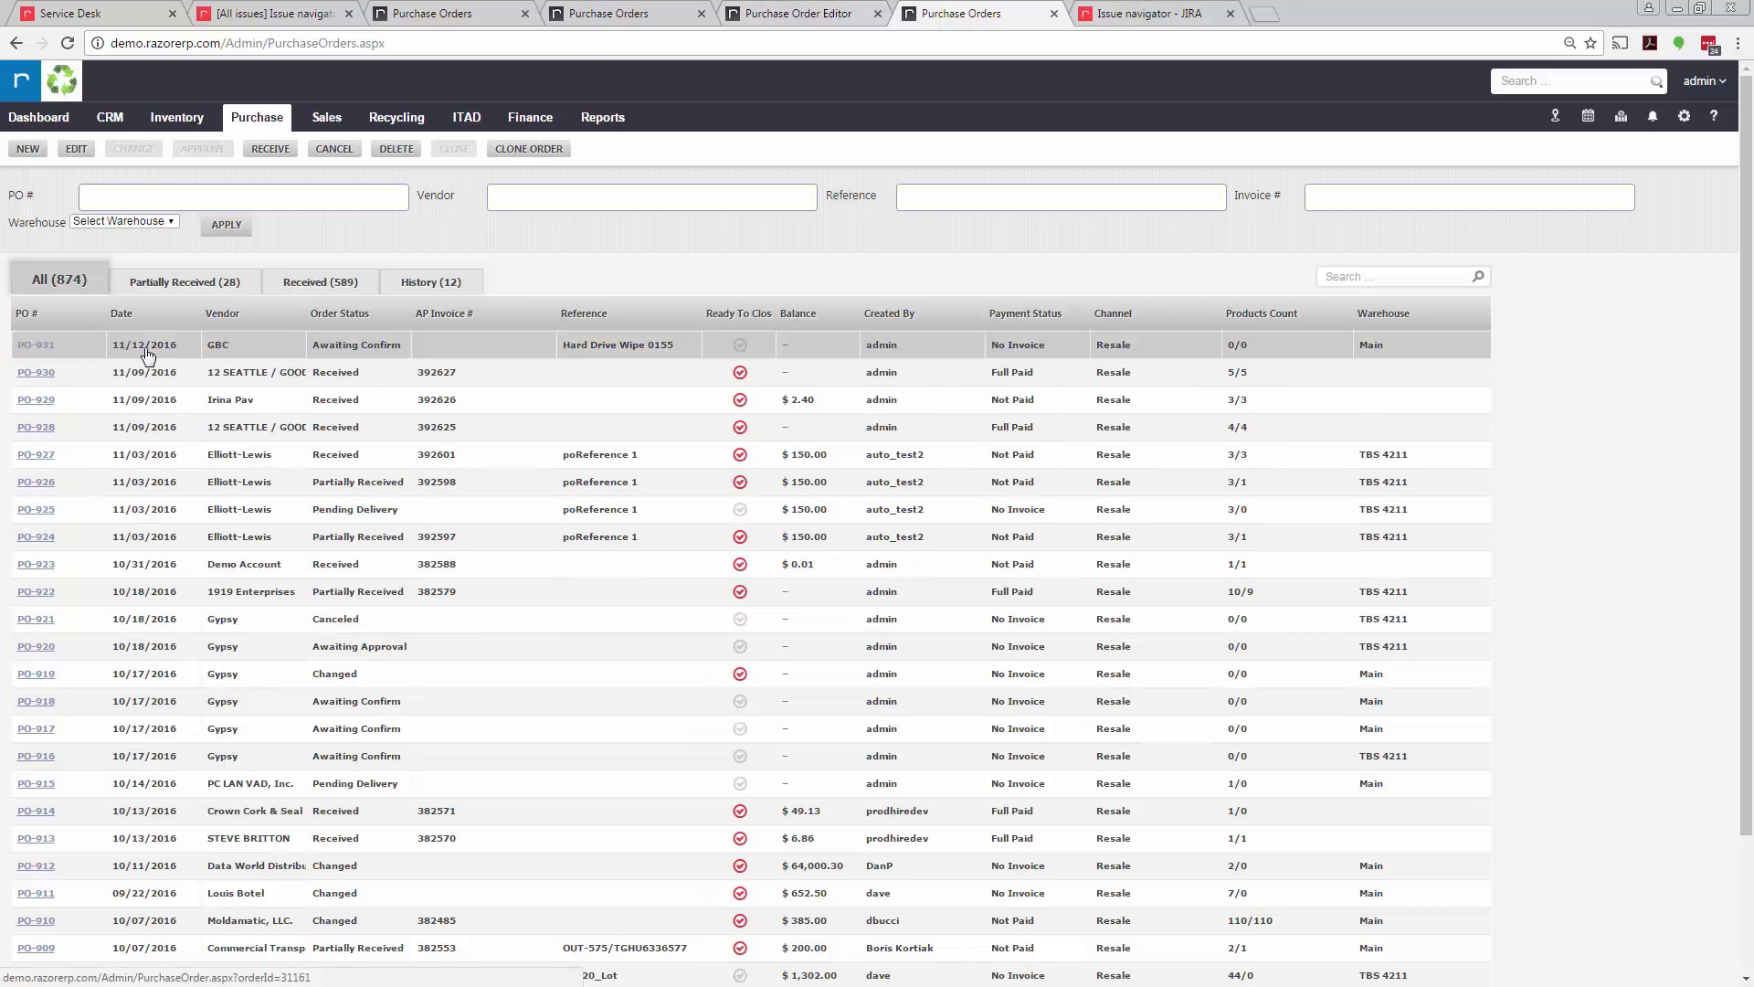
pyautogui.click(55, 351)
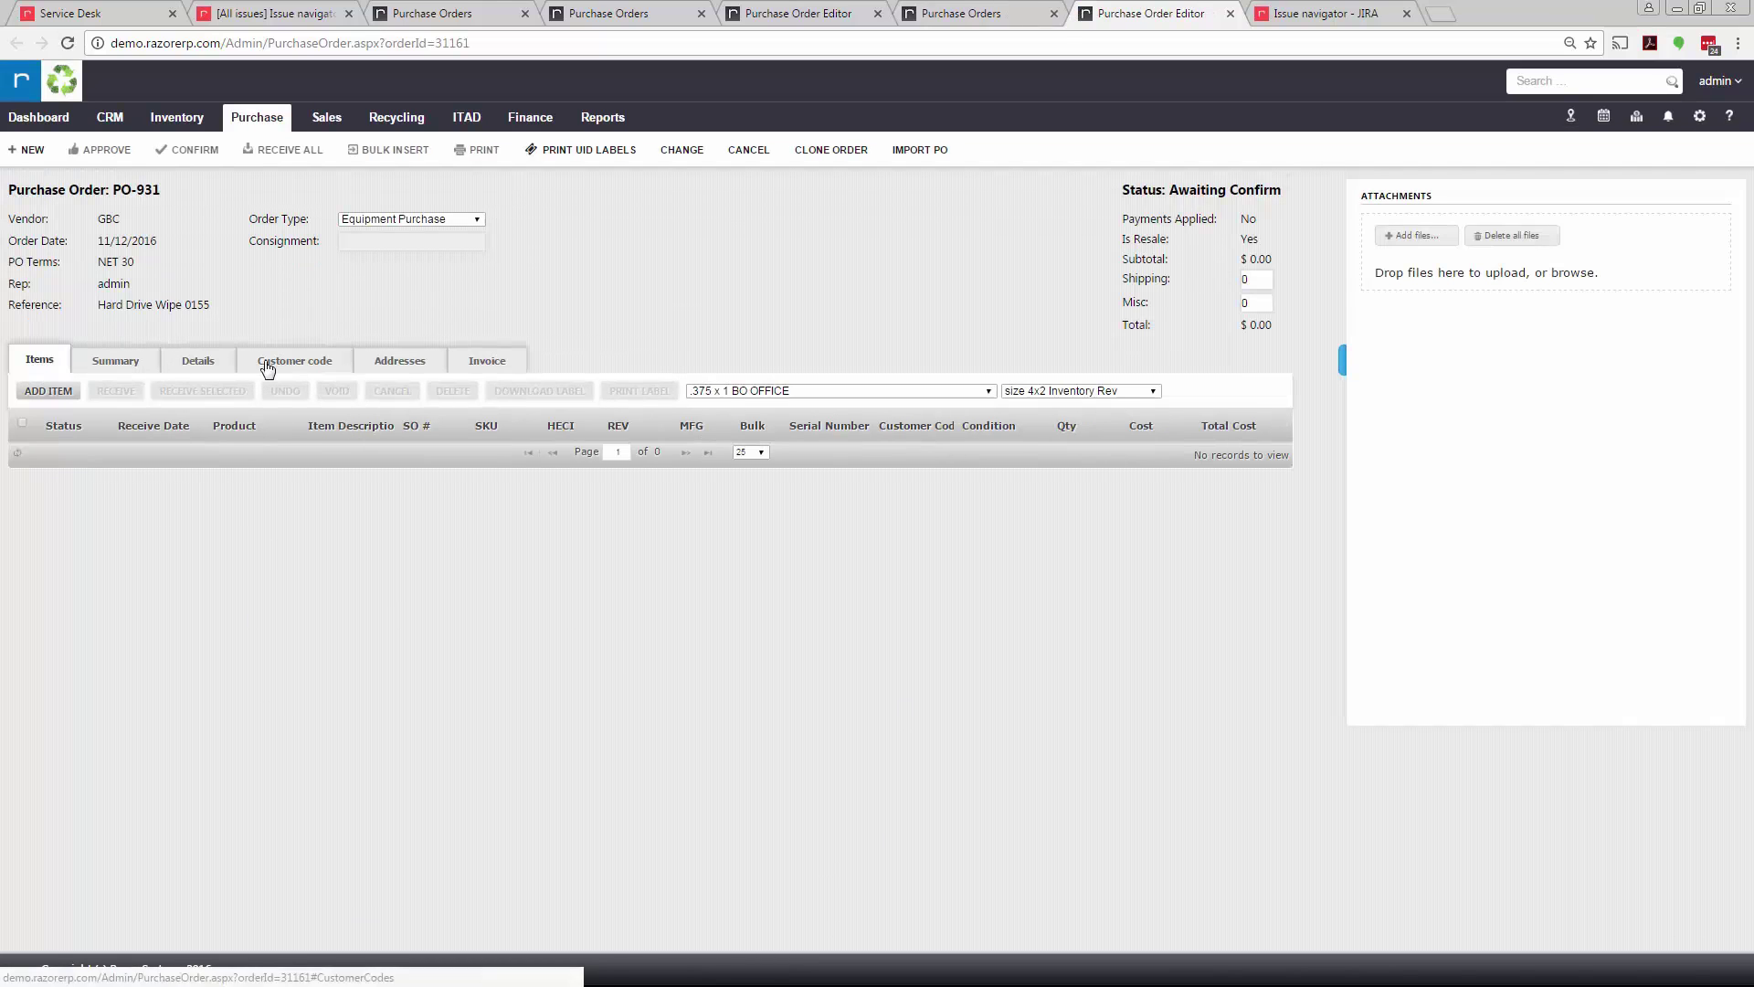
pyautogui.click(214, 363)
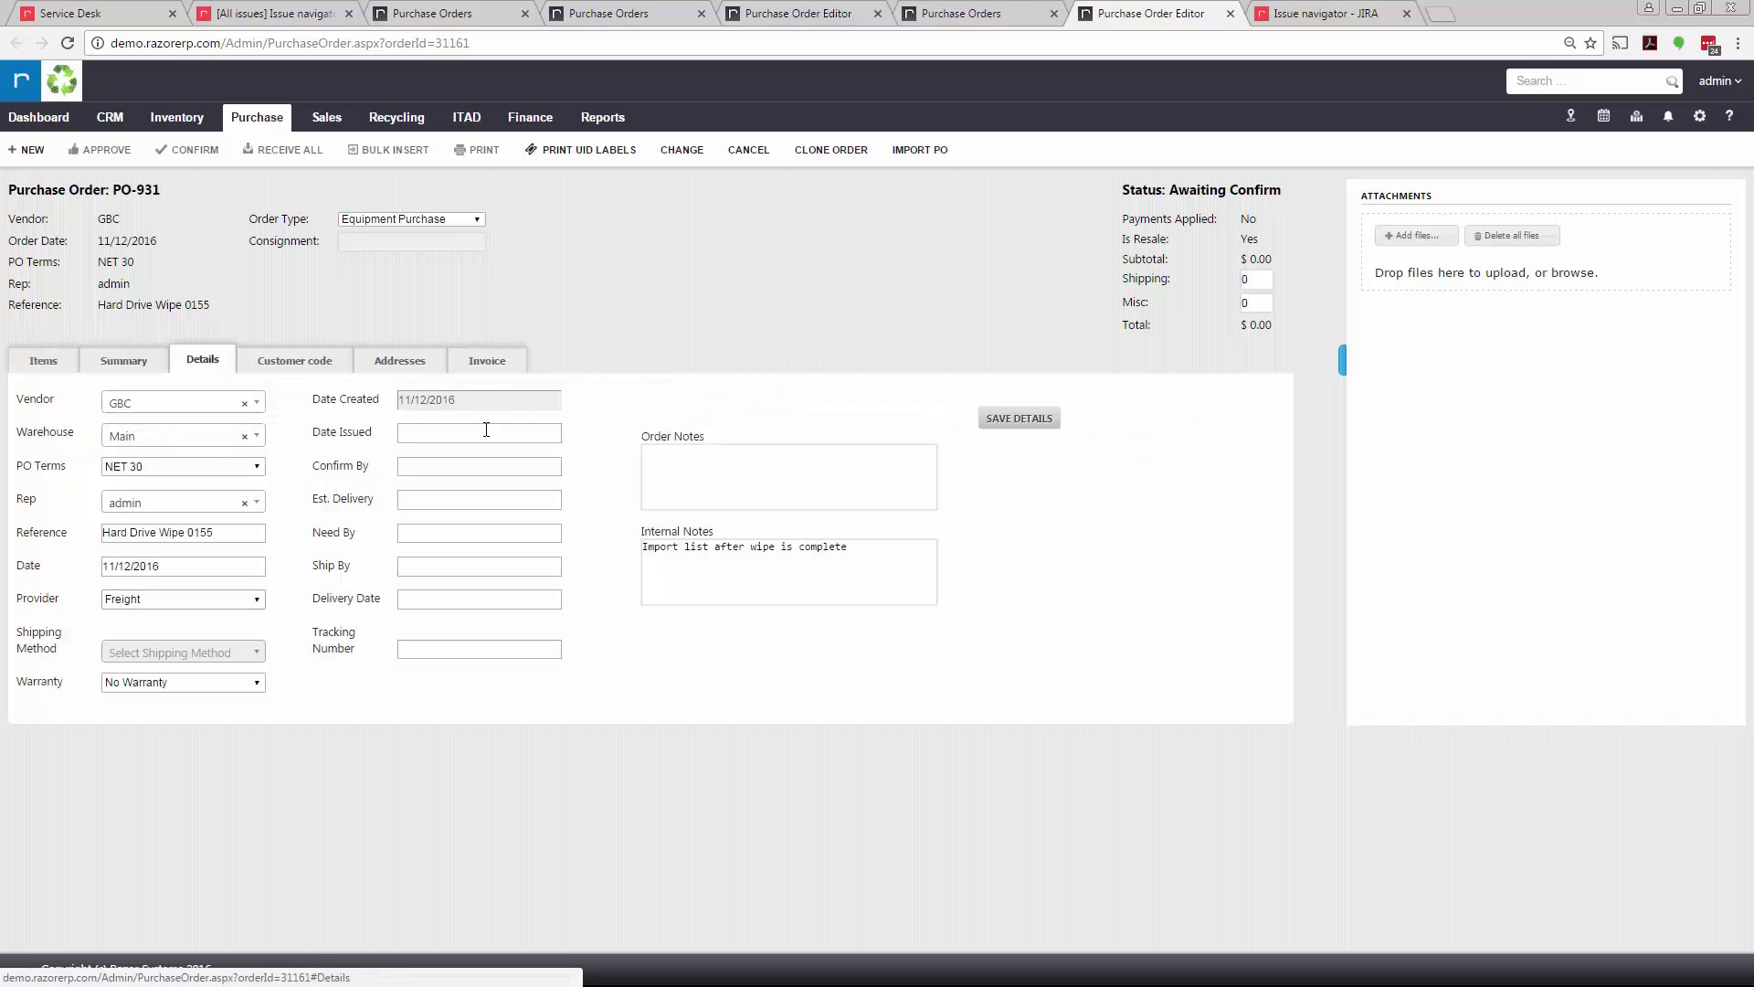
pyautogui.moveTo(886, 557); pyautogui.dragTo(548, 616)
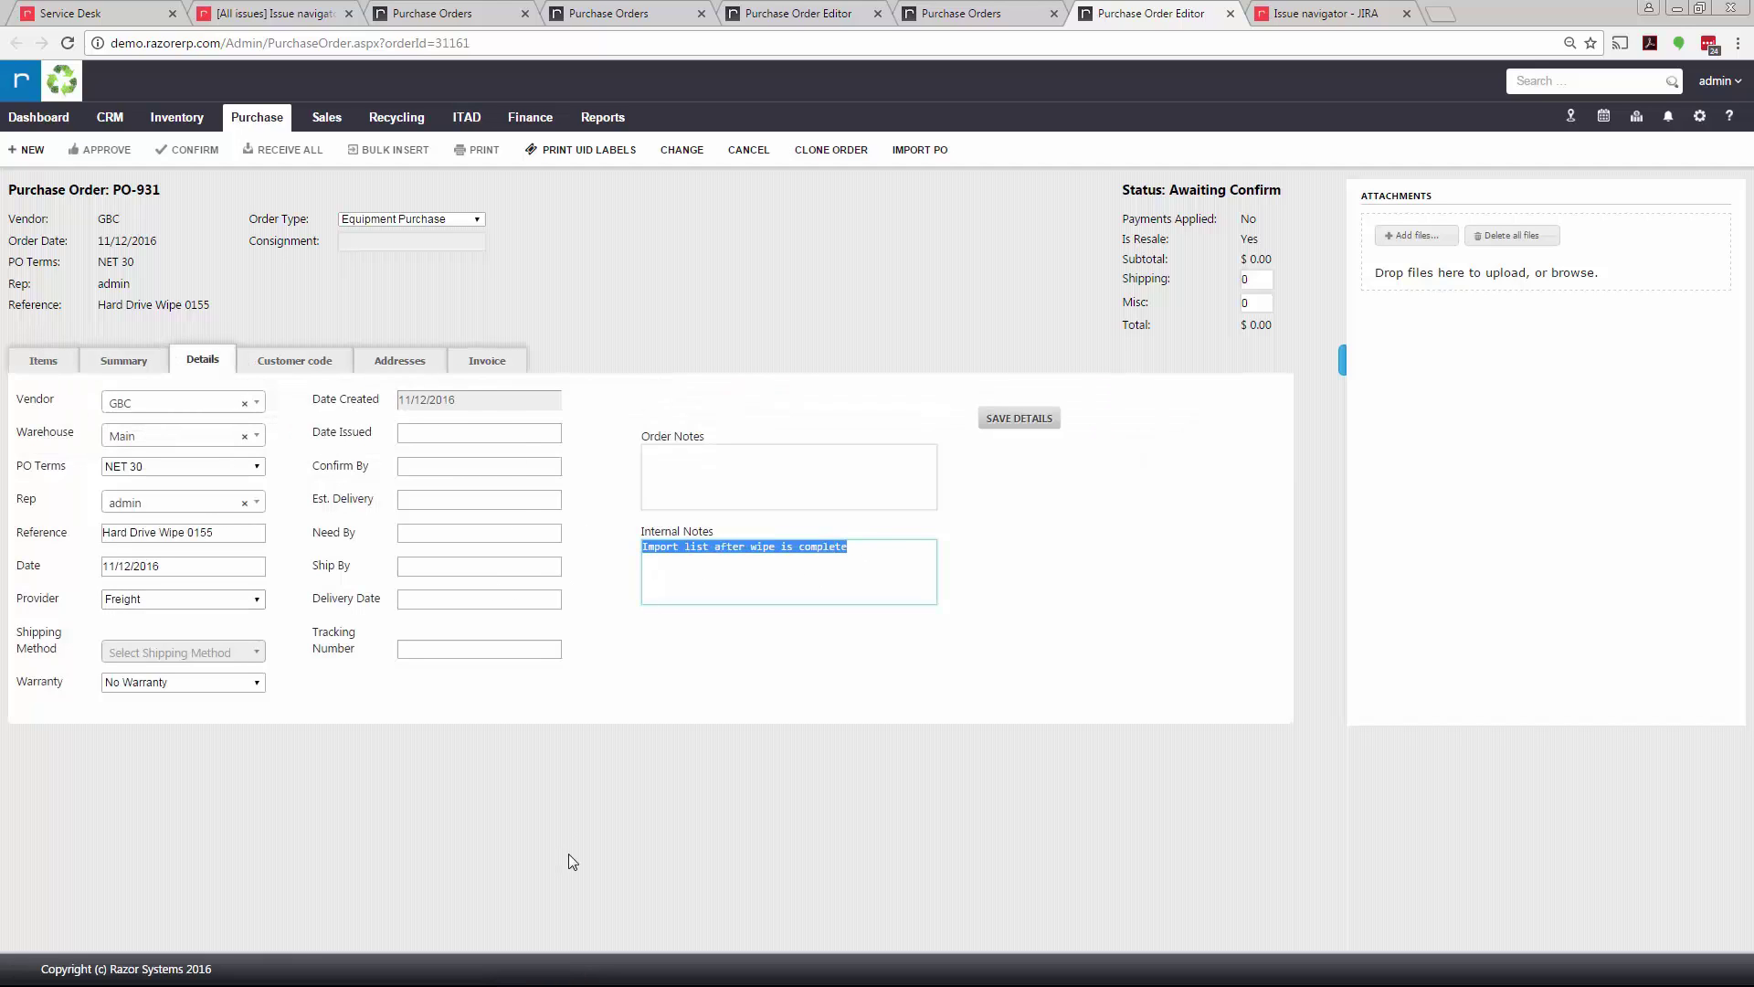
pyautogui.click(910, 681)
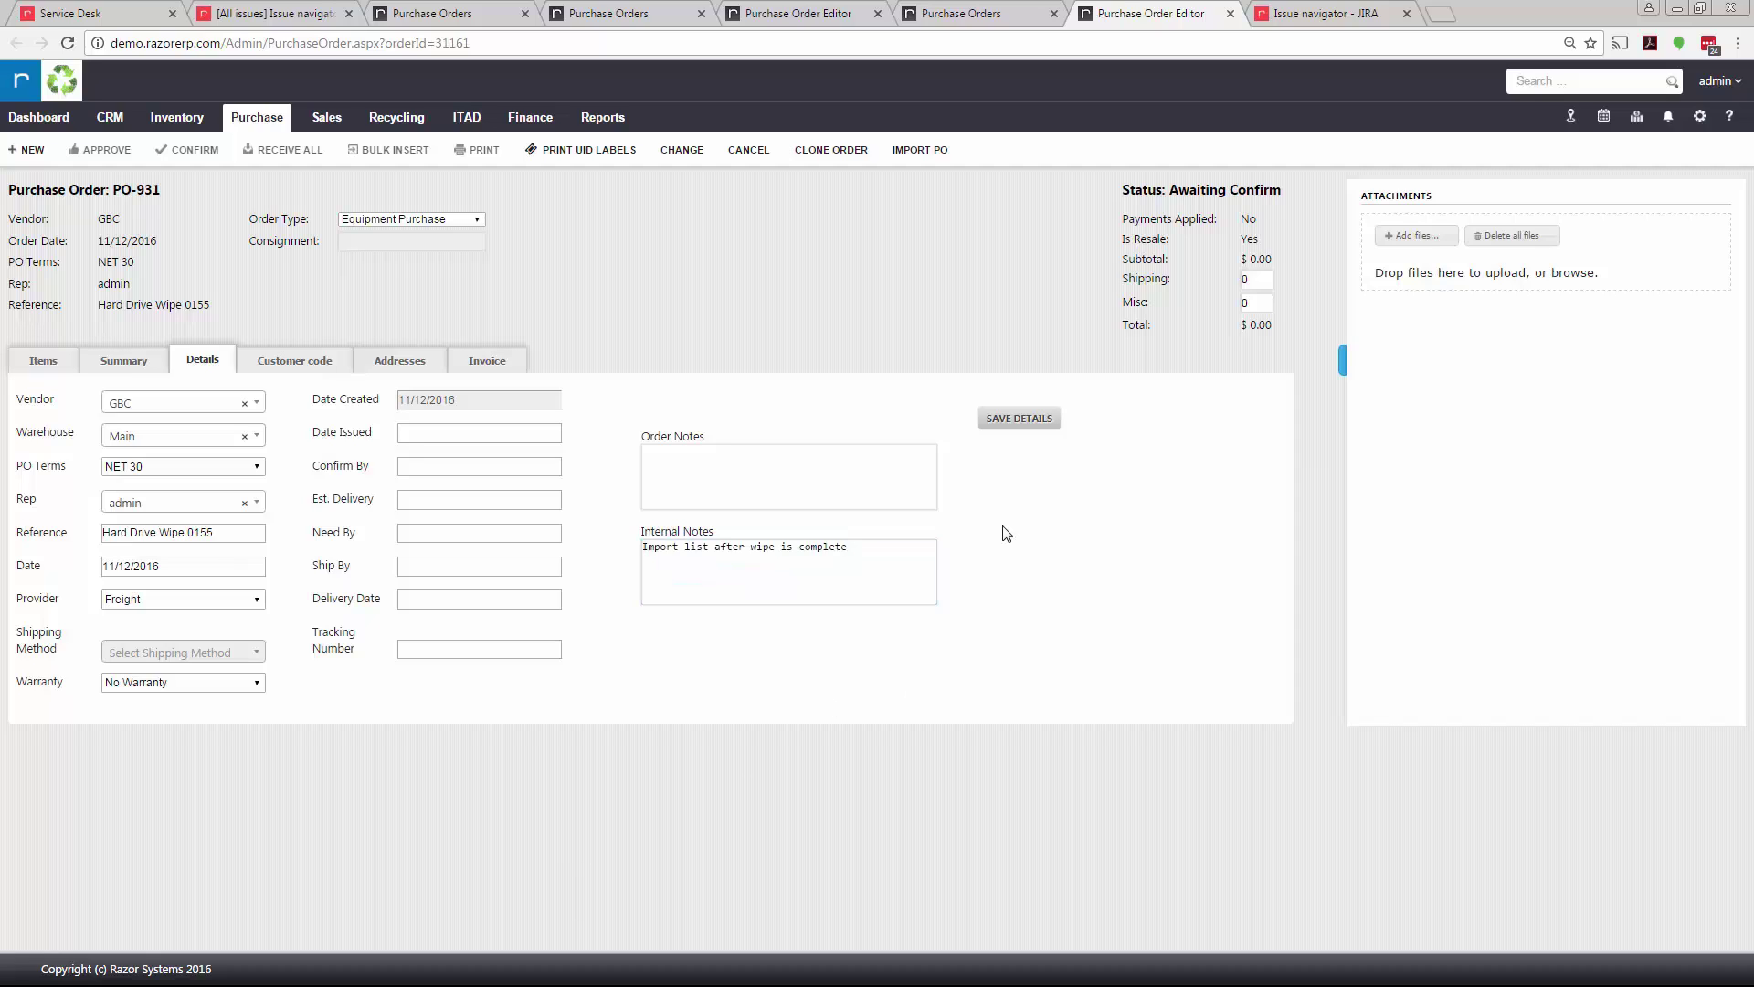
pyautogui.click(41, 366)
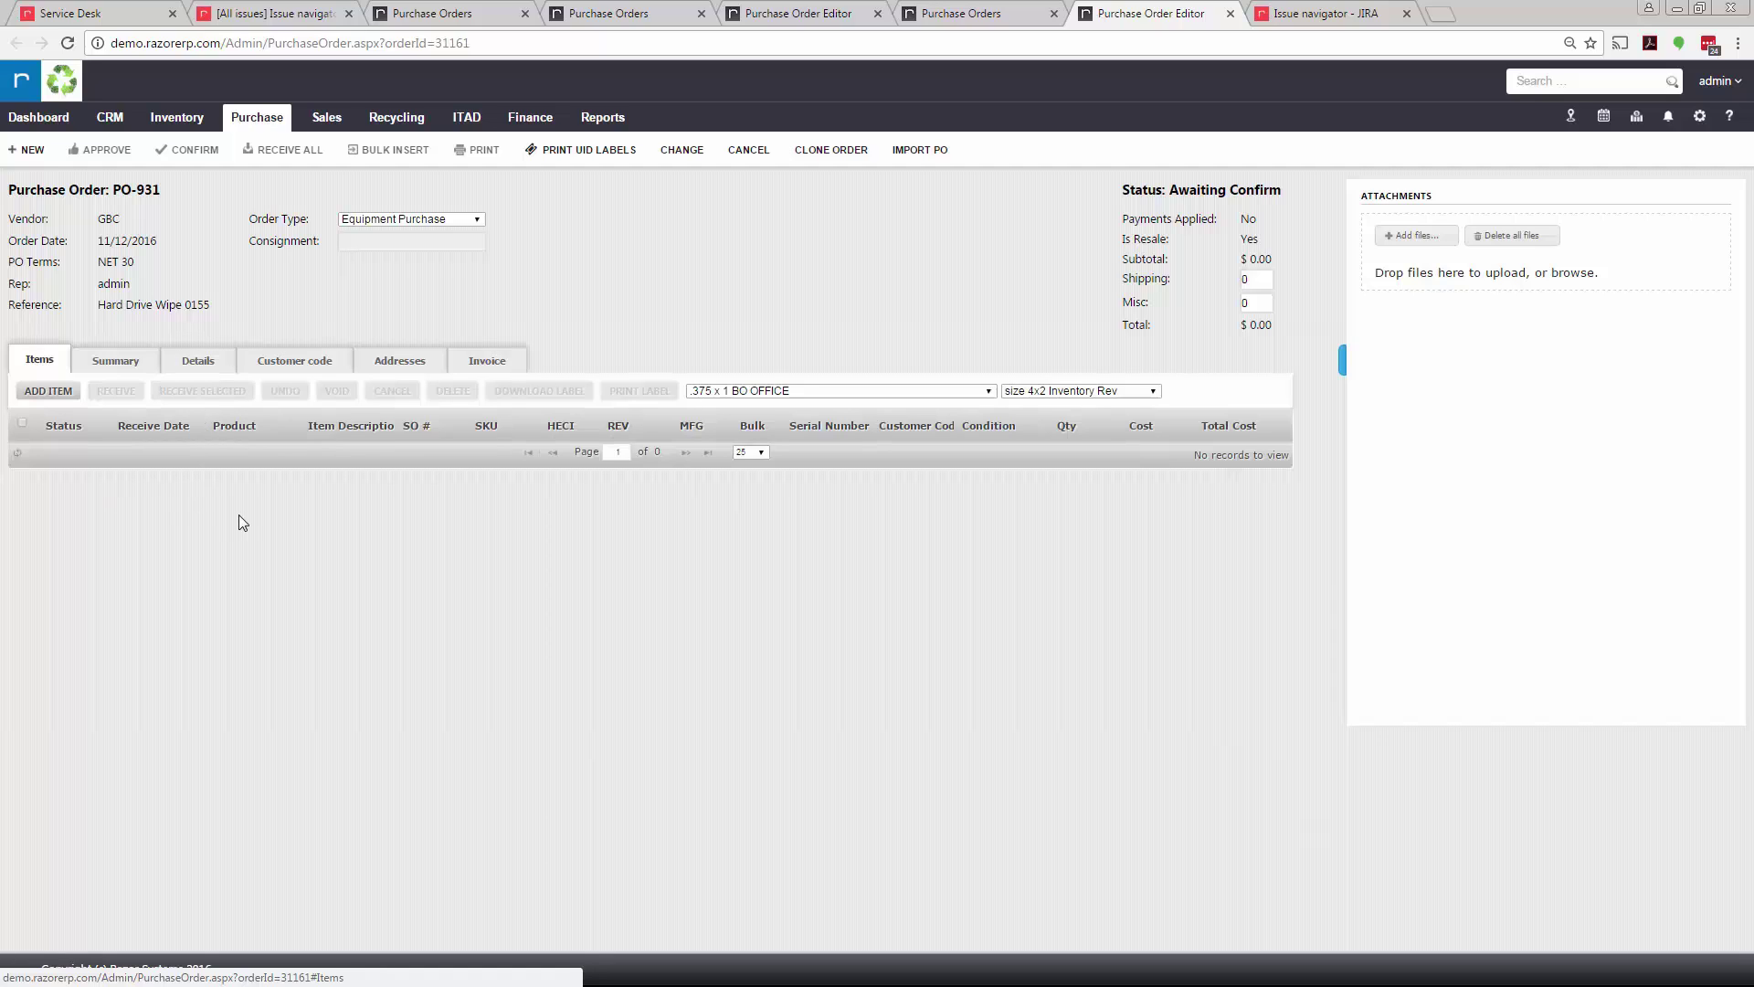
# - Import items into PO-931 from the Hard Drive Wipe Import Excel file
pyautogui.click(929, 156)
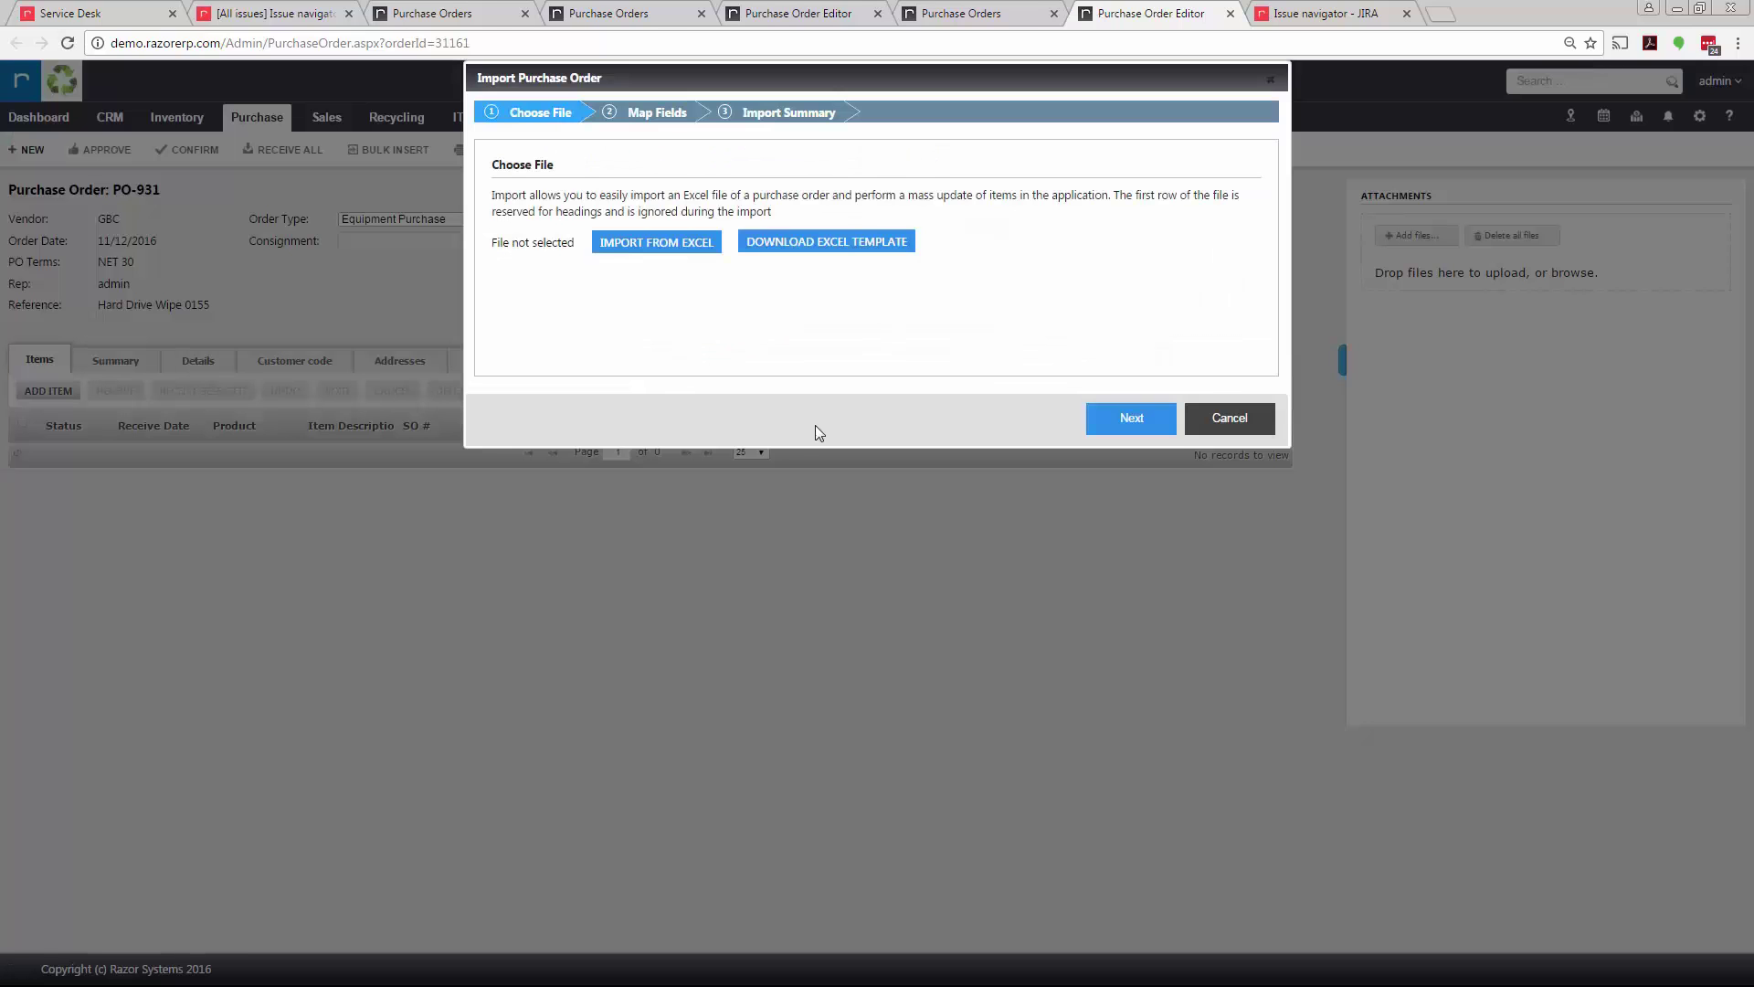
pyautogui.click(654, 245)
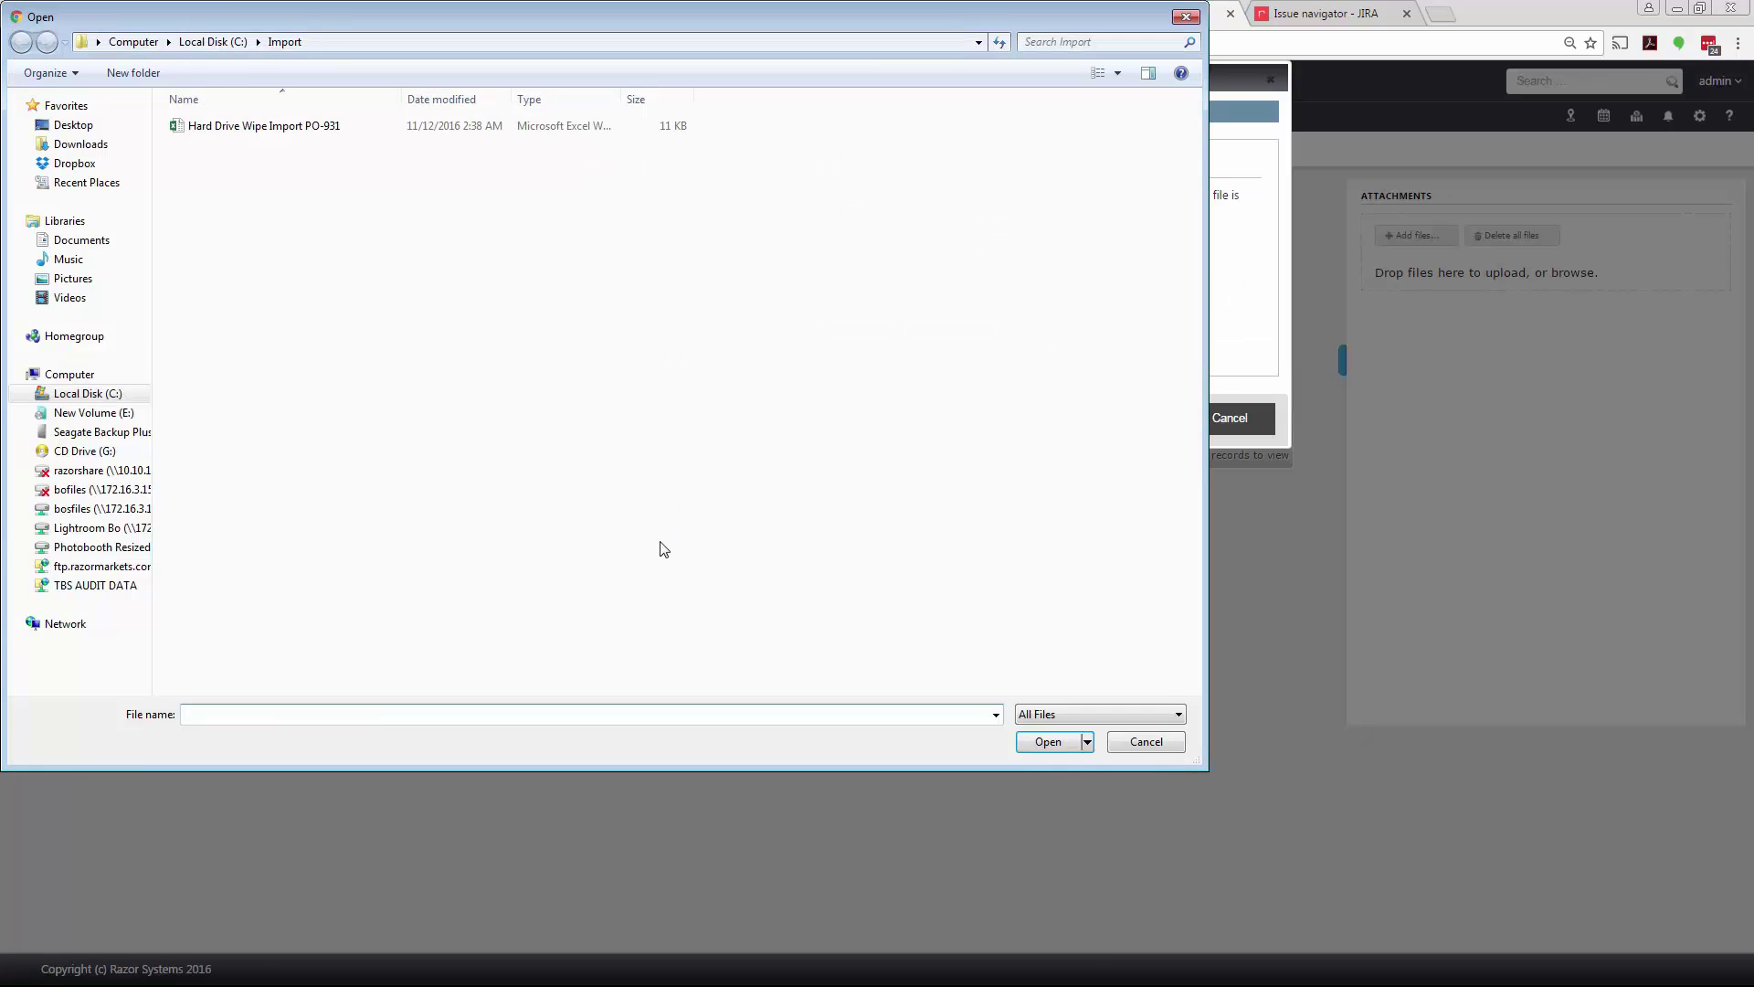
pyautogui.doubleClick(327, 127)
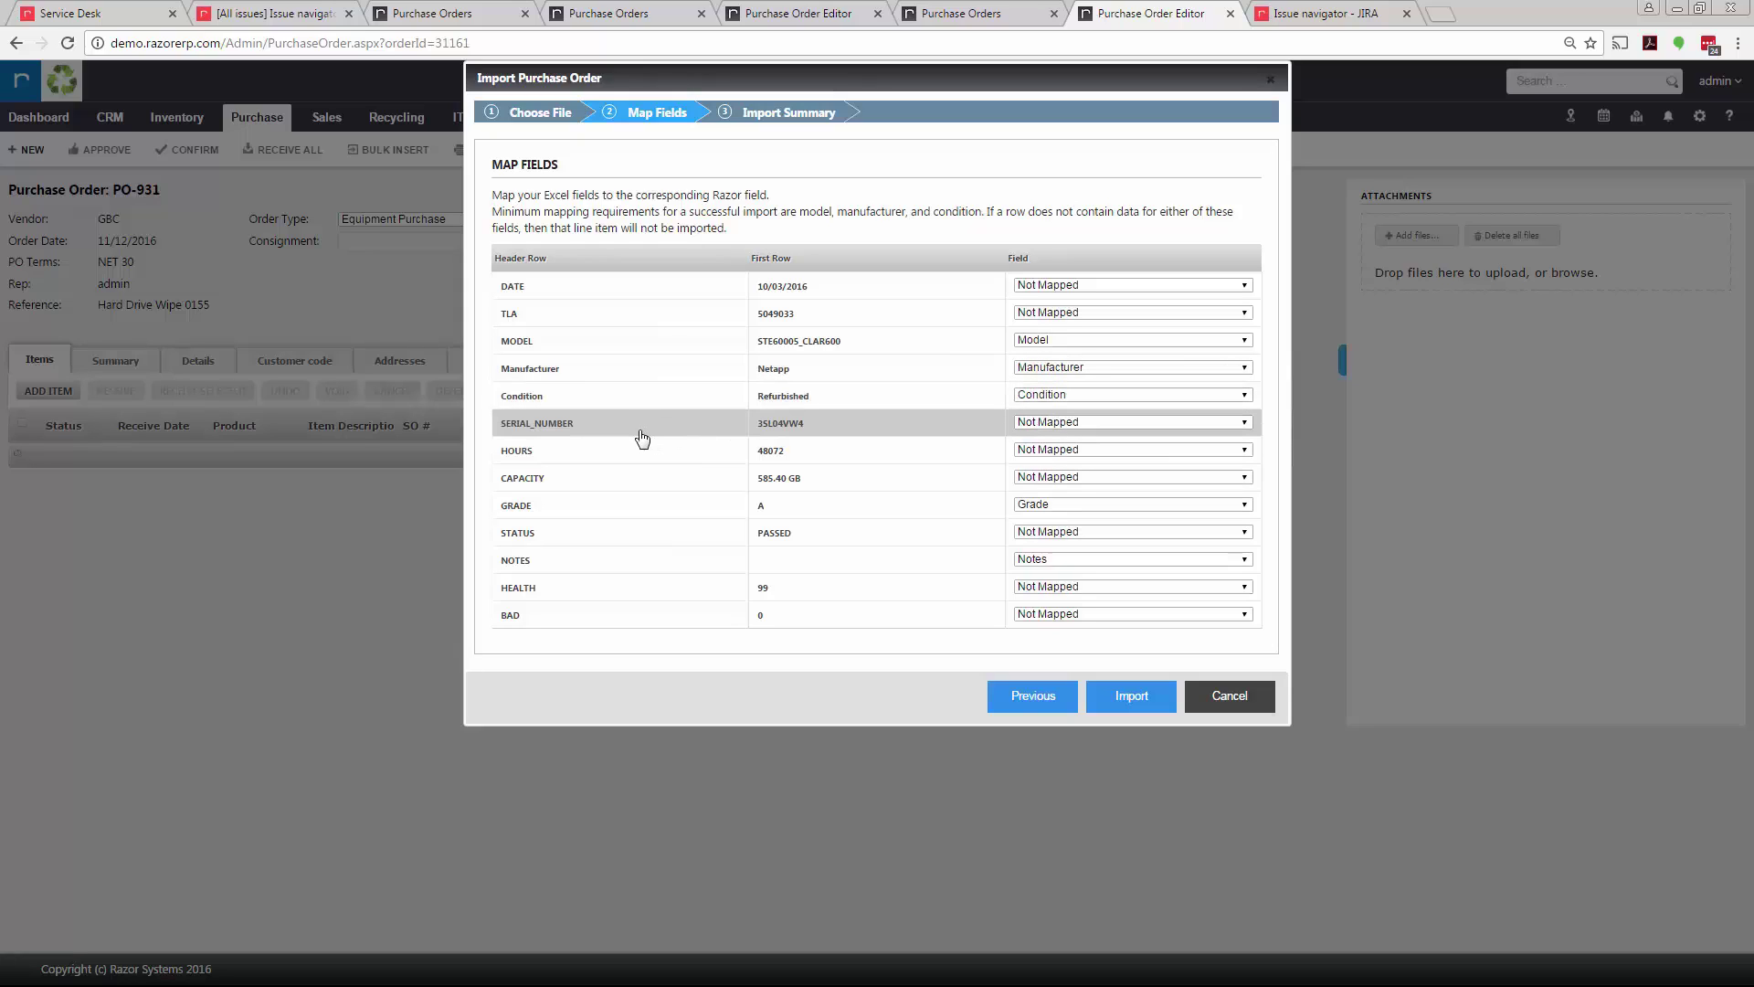
# - Map the SERIAL_NUMBER column to the Serial field
pyautogui.click(1065, 421)
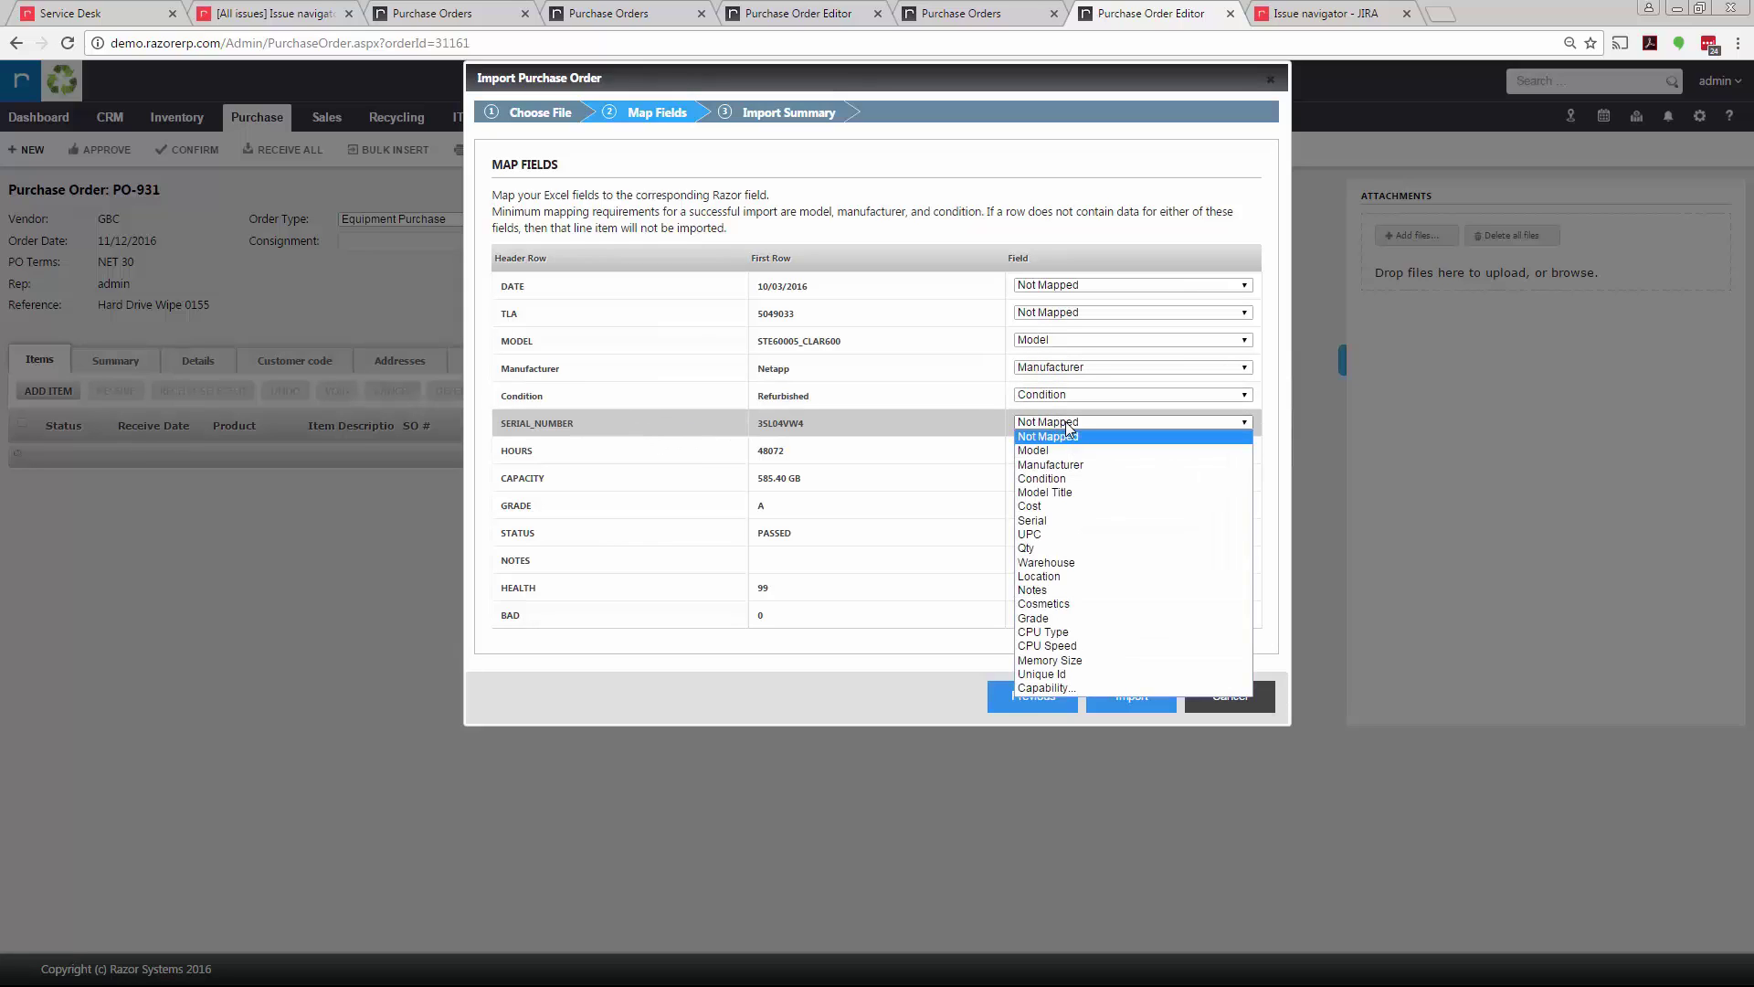
pyautogui.press('s')
pyautogui.click(1051, 520)
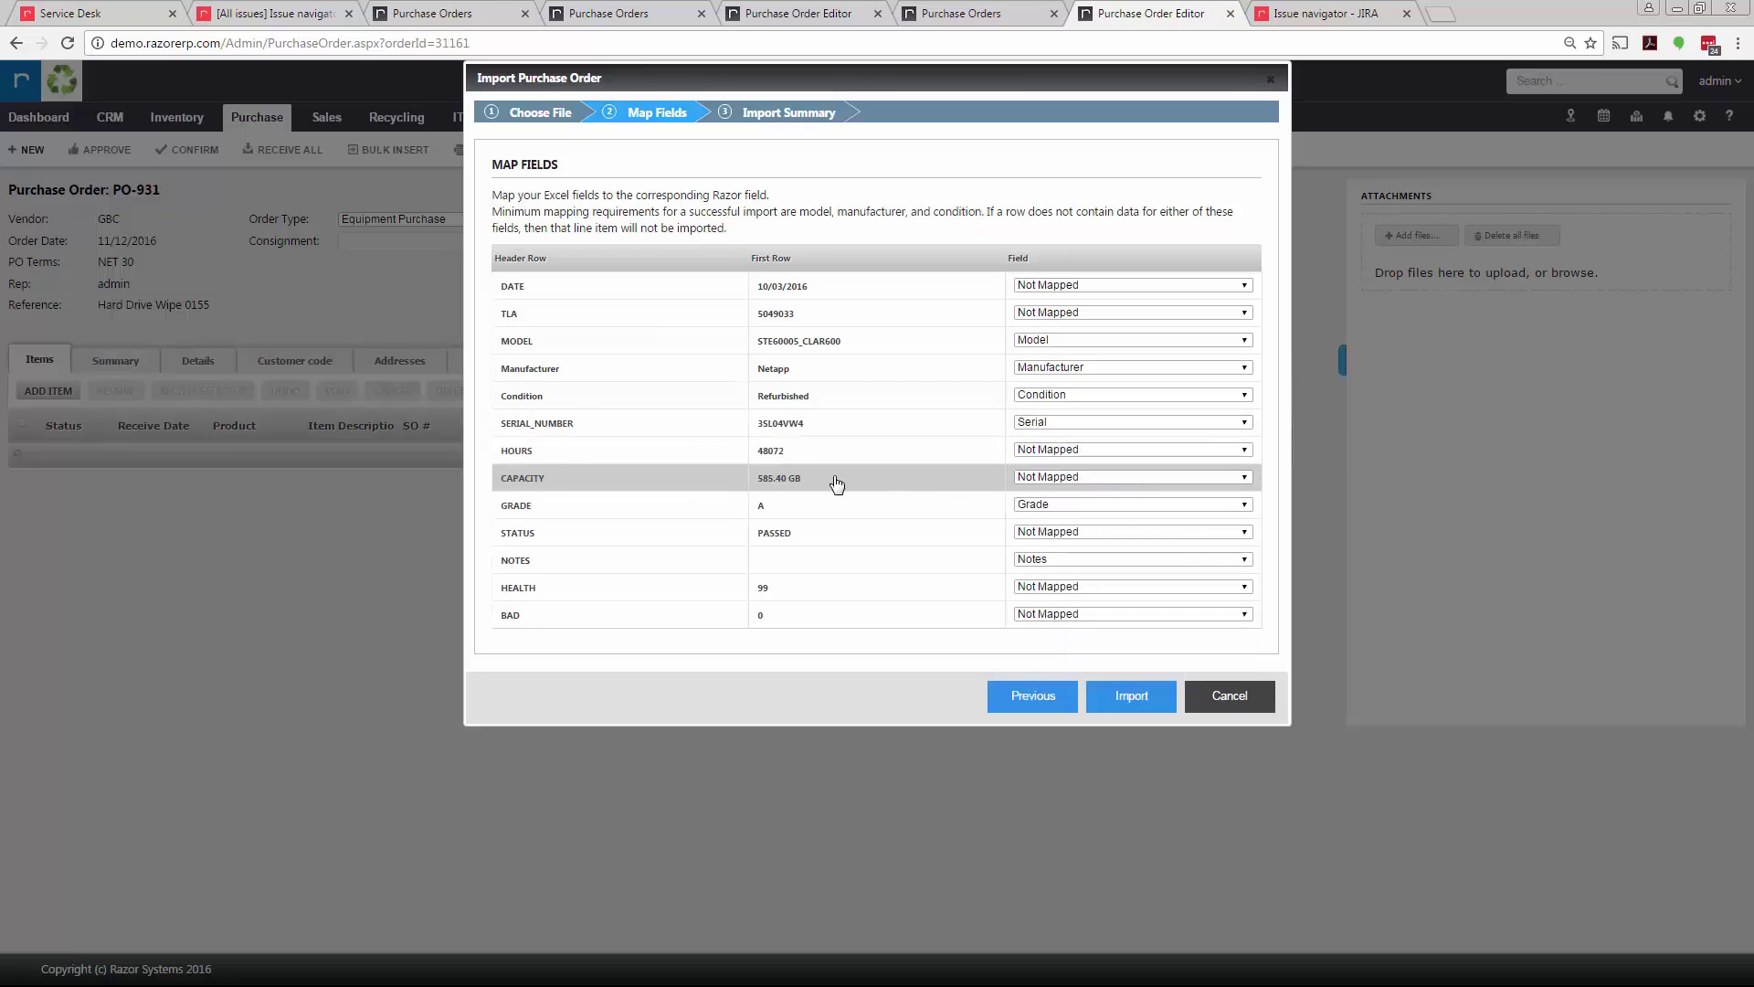
# - Map the CAPACITY column to a Capability entry named CAPACITY
pyautogui.click(1056, 479)
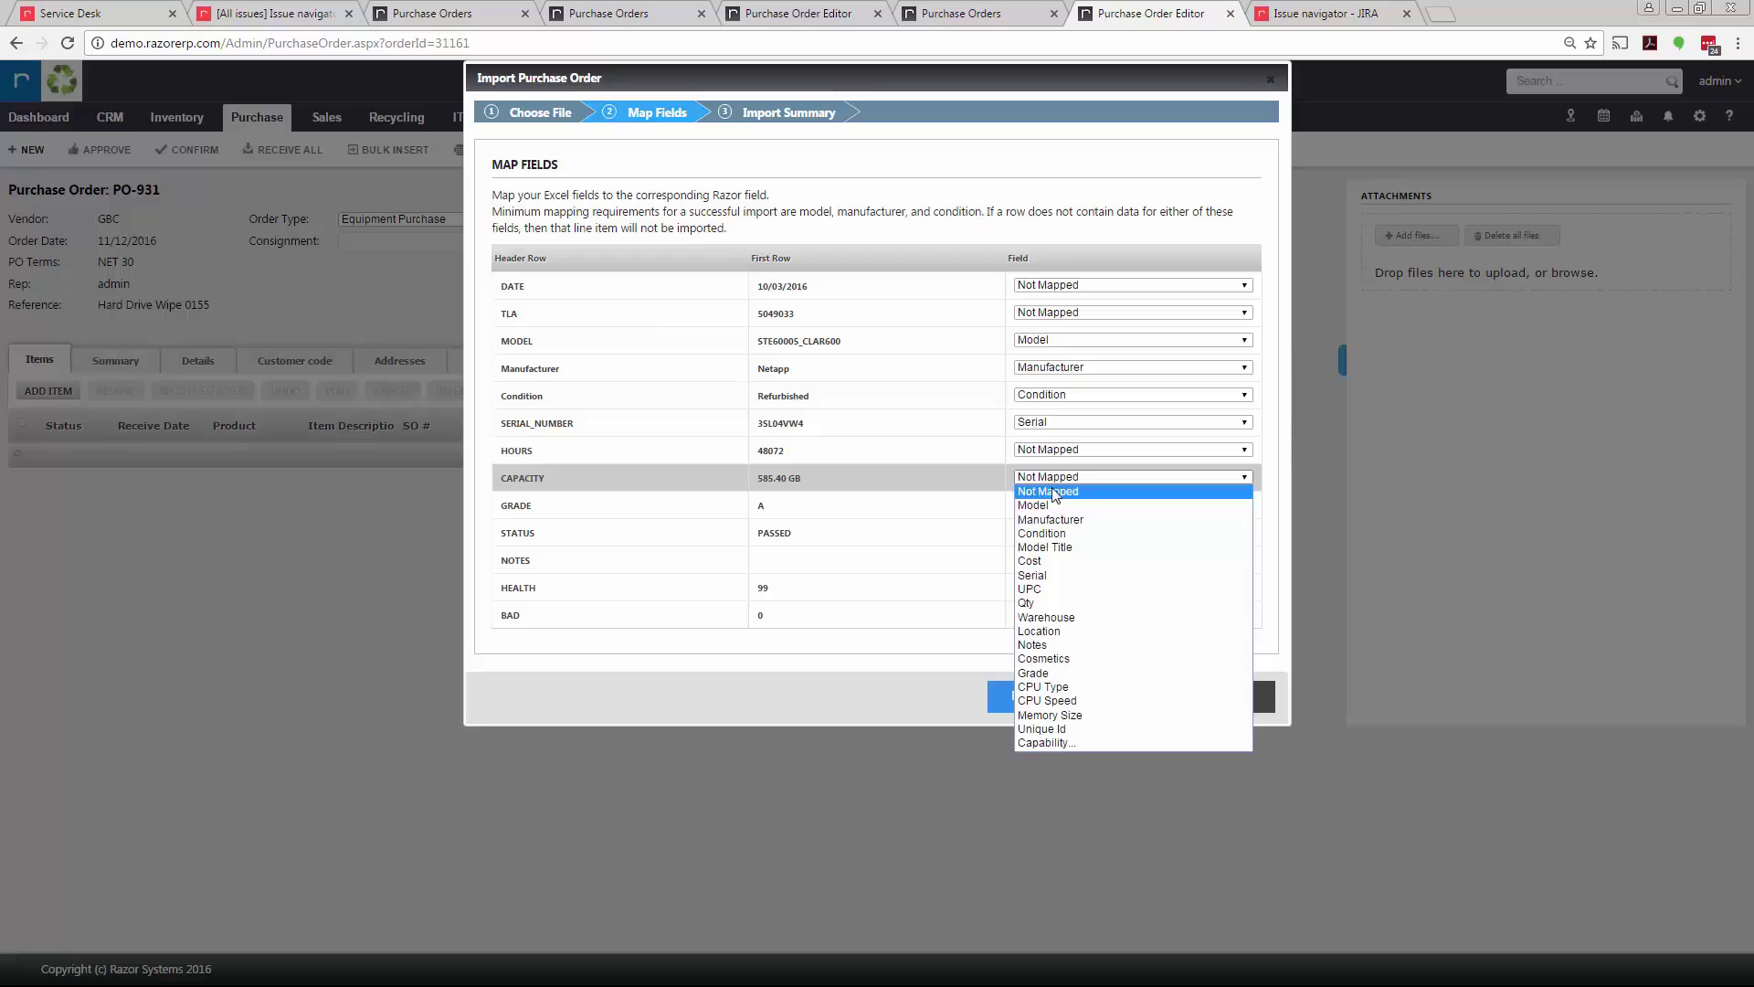
pyautogui.click(1055, 744)
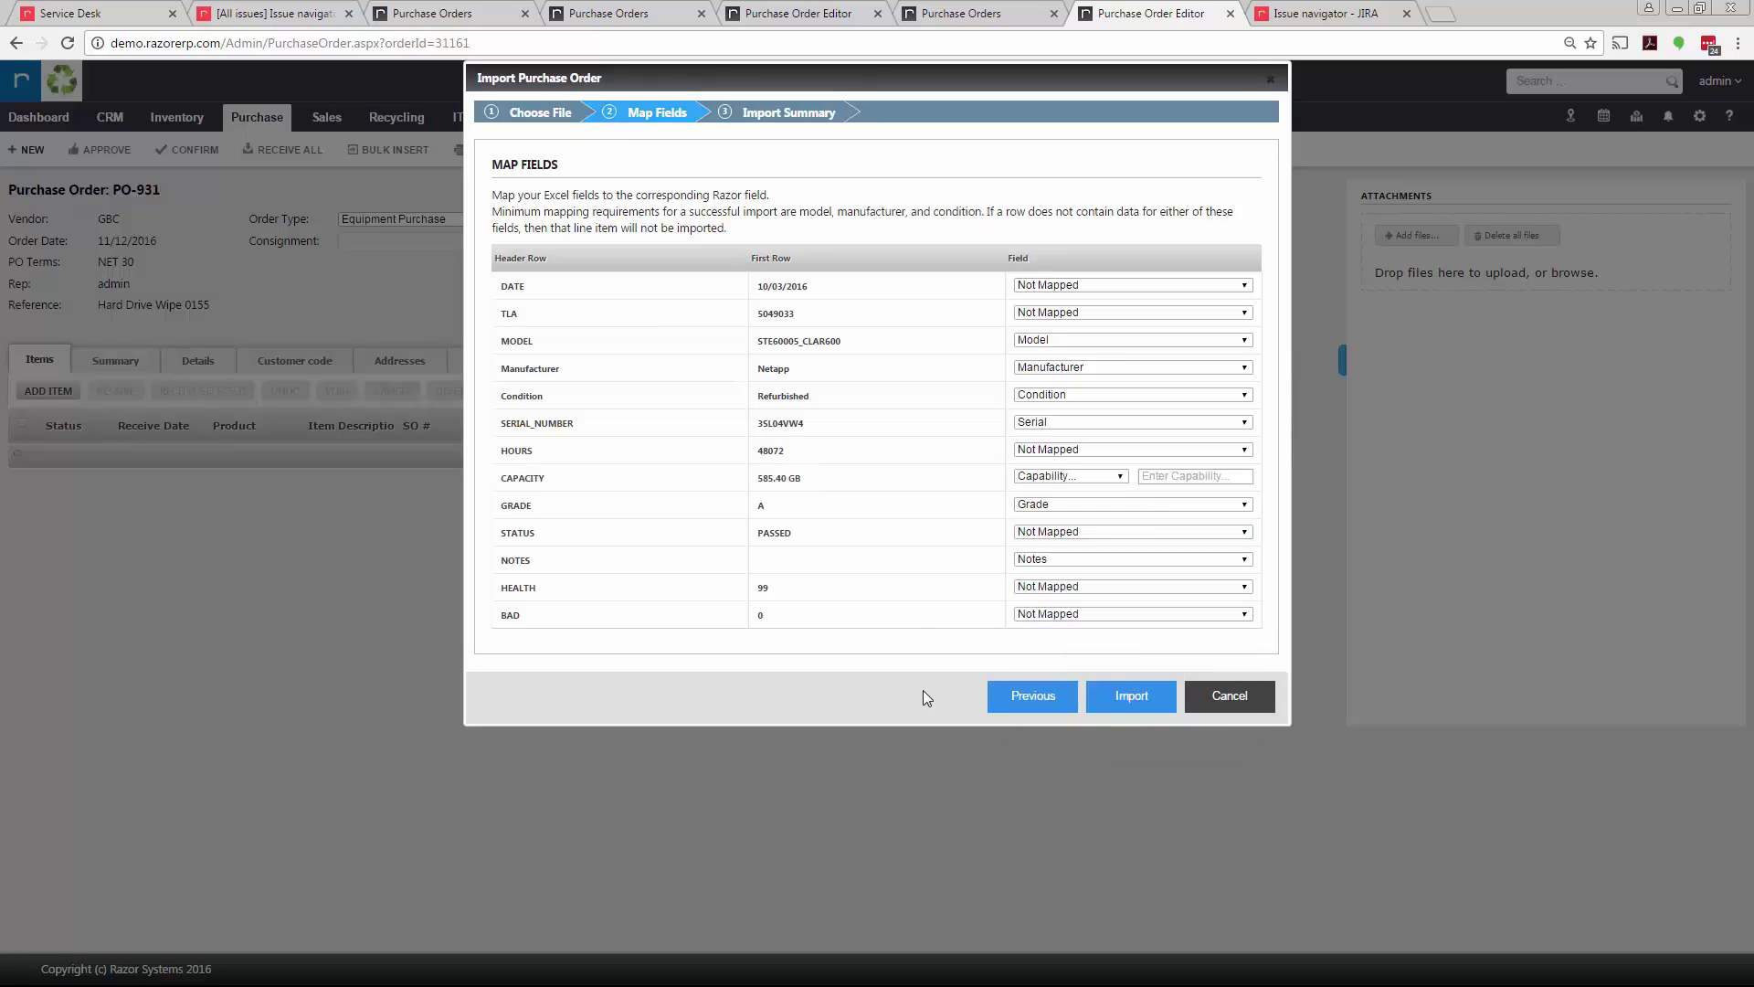
pyautogui.click(1176, 475)
pyautogui.write('capac')
pyautogui.click(1197, 493)
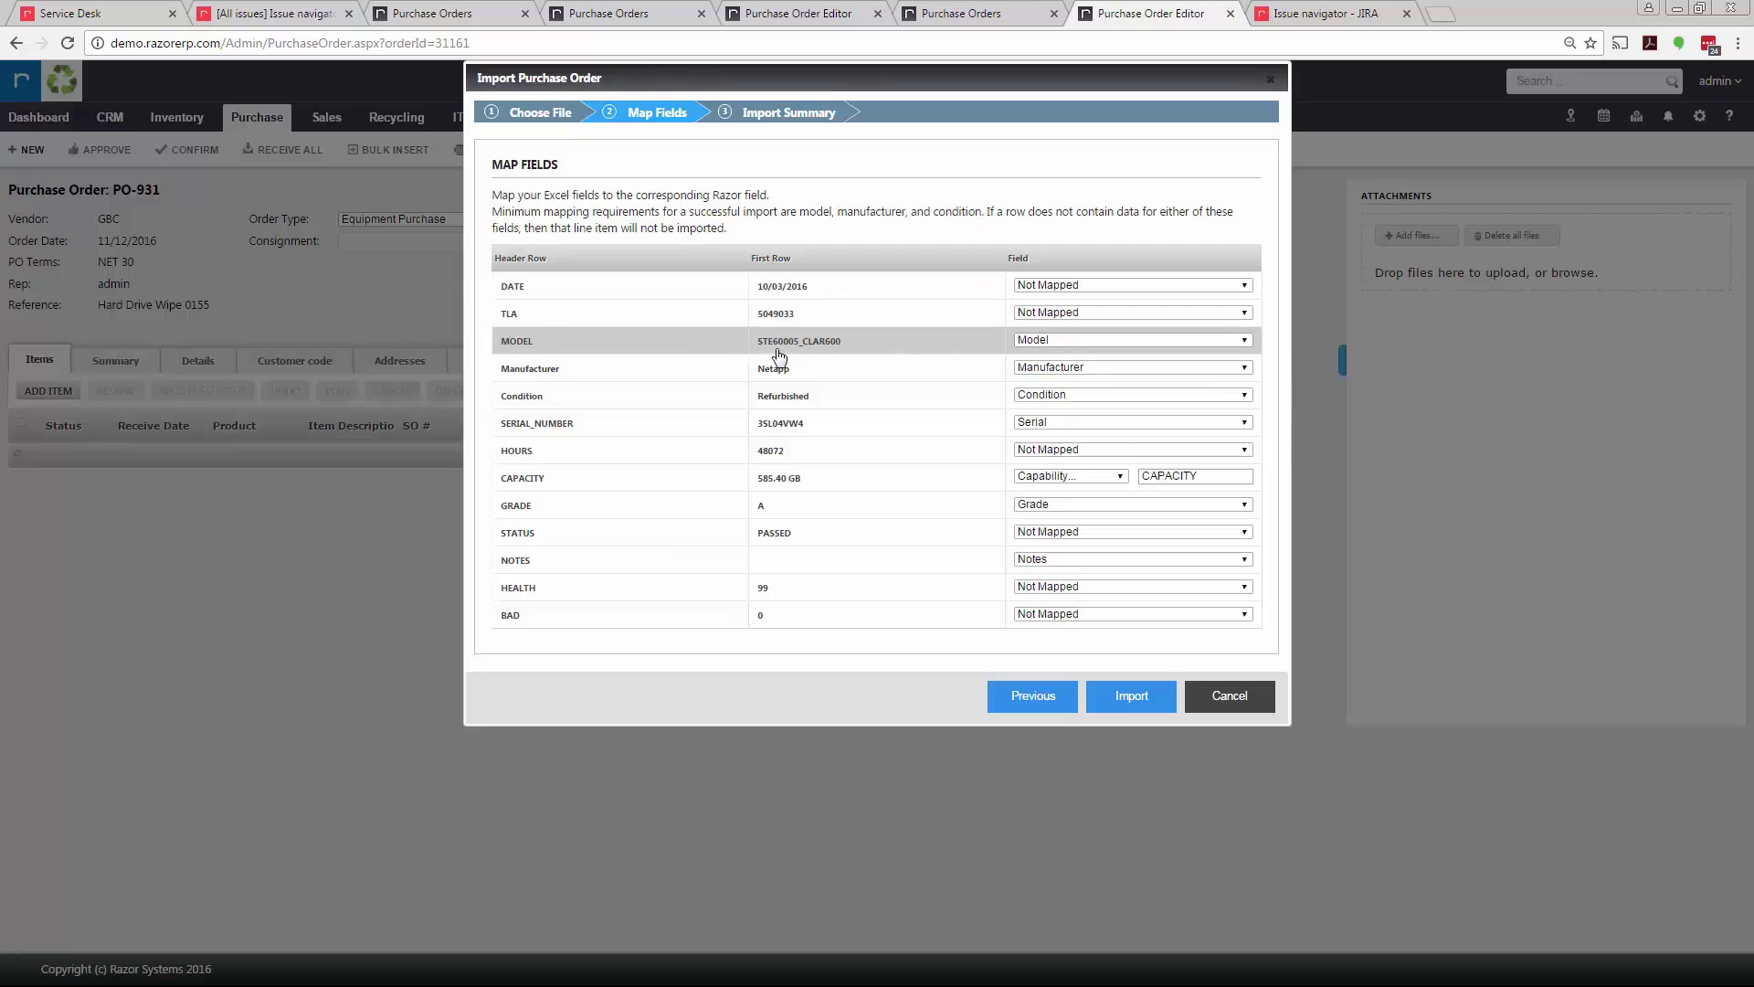
# - Keep MODEL mapped to Model and leave the STATUS column Not Mapped after trying a capability
pyautogui.click(1066, 338)
pyautogui.click(1066, 338)
pyautogui.click(1088, 533)
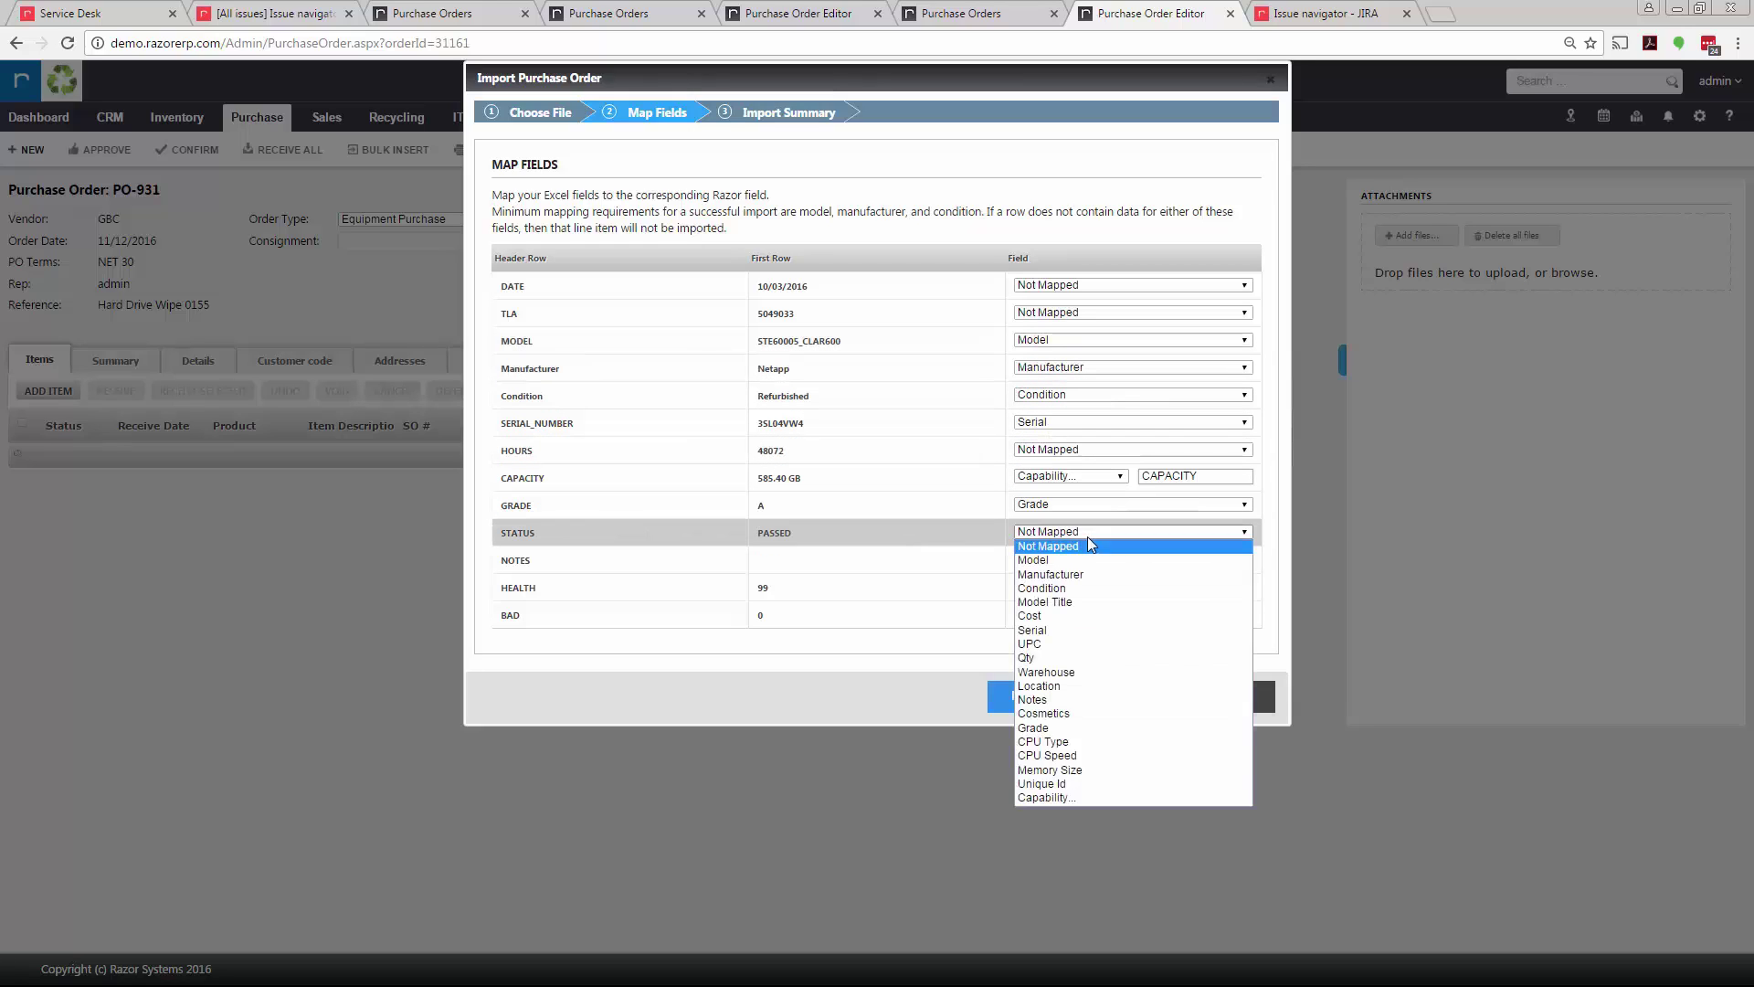
pyautogui.click(1057, 793)
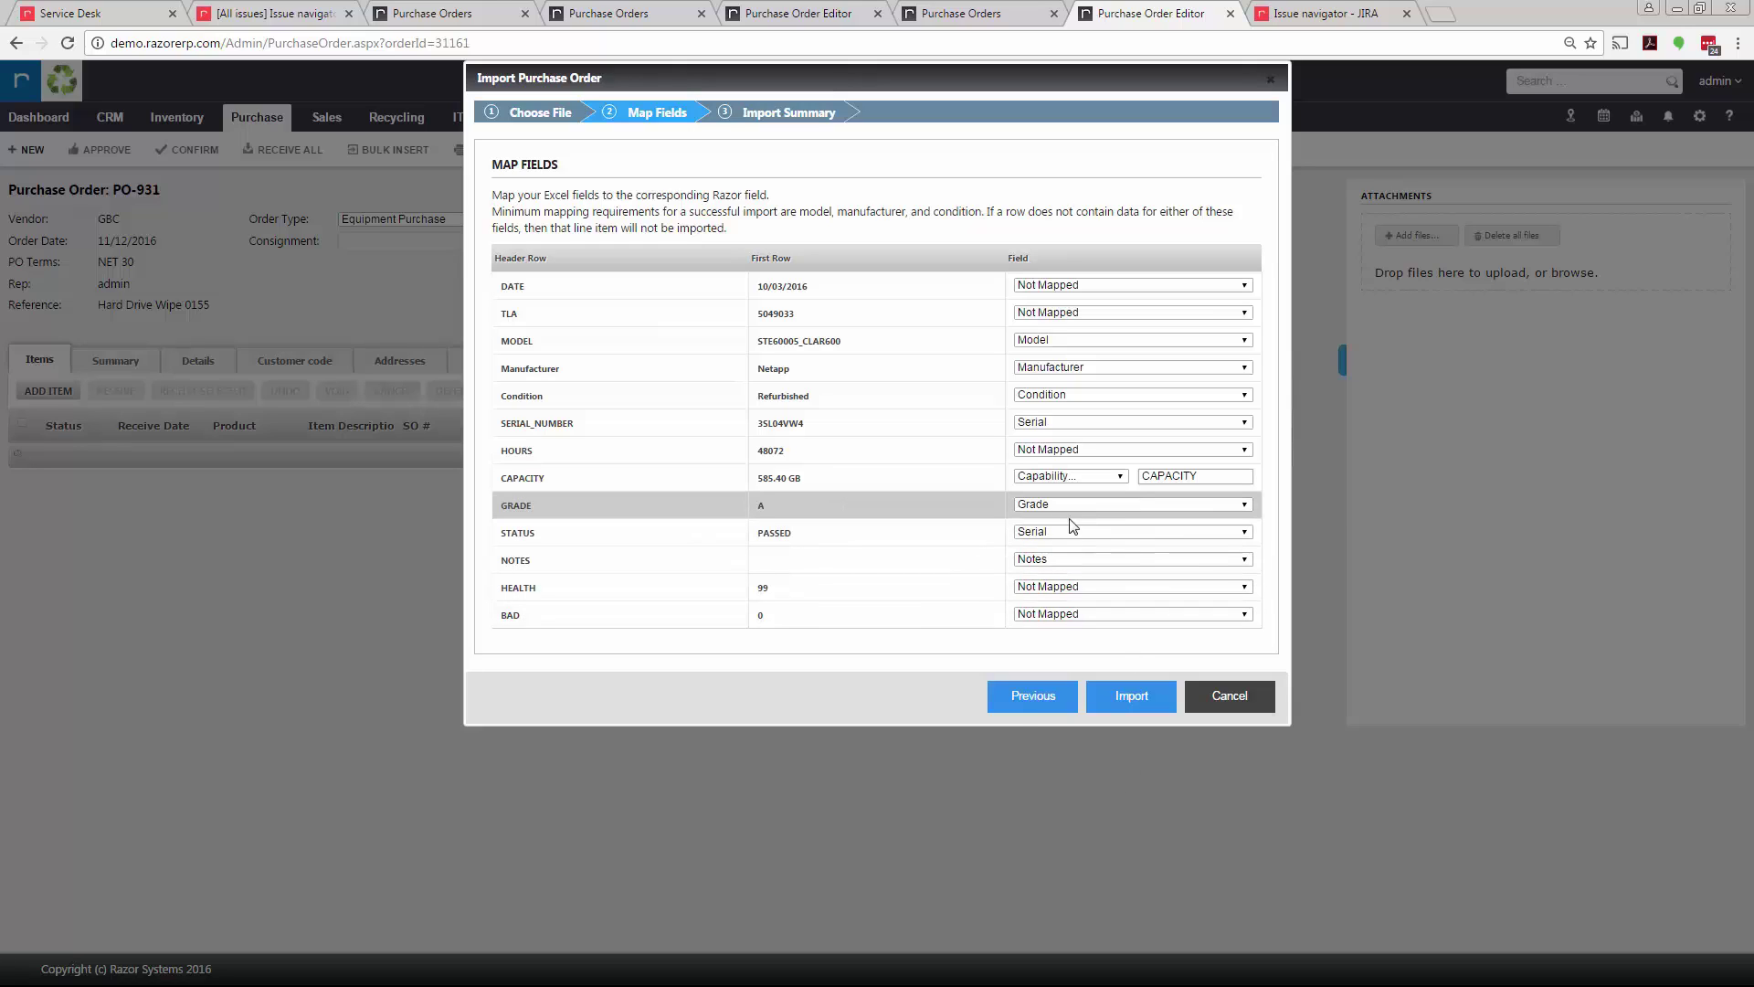
pyautogui.click(1072, 532)
pyautogui.click(1062, 791)
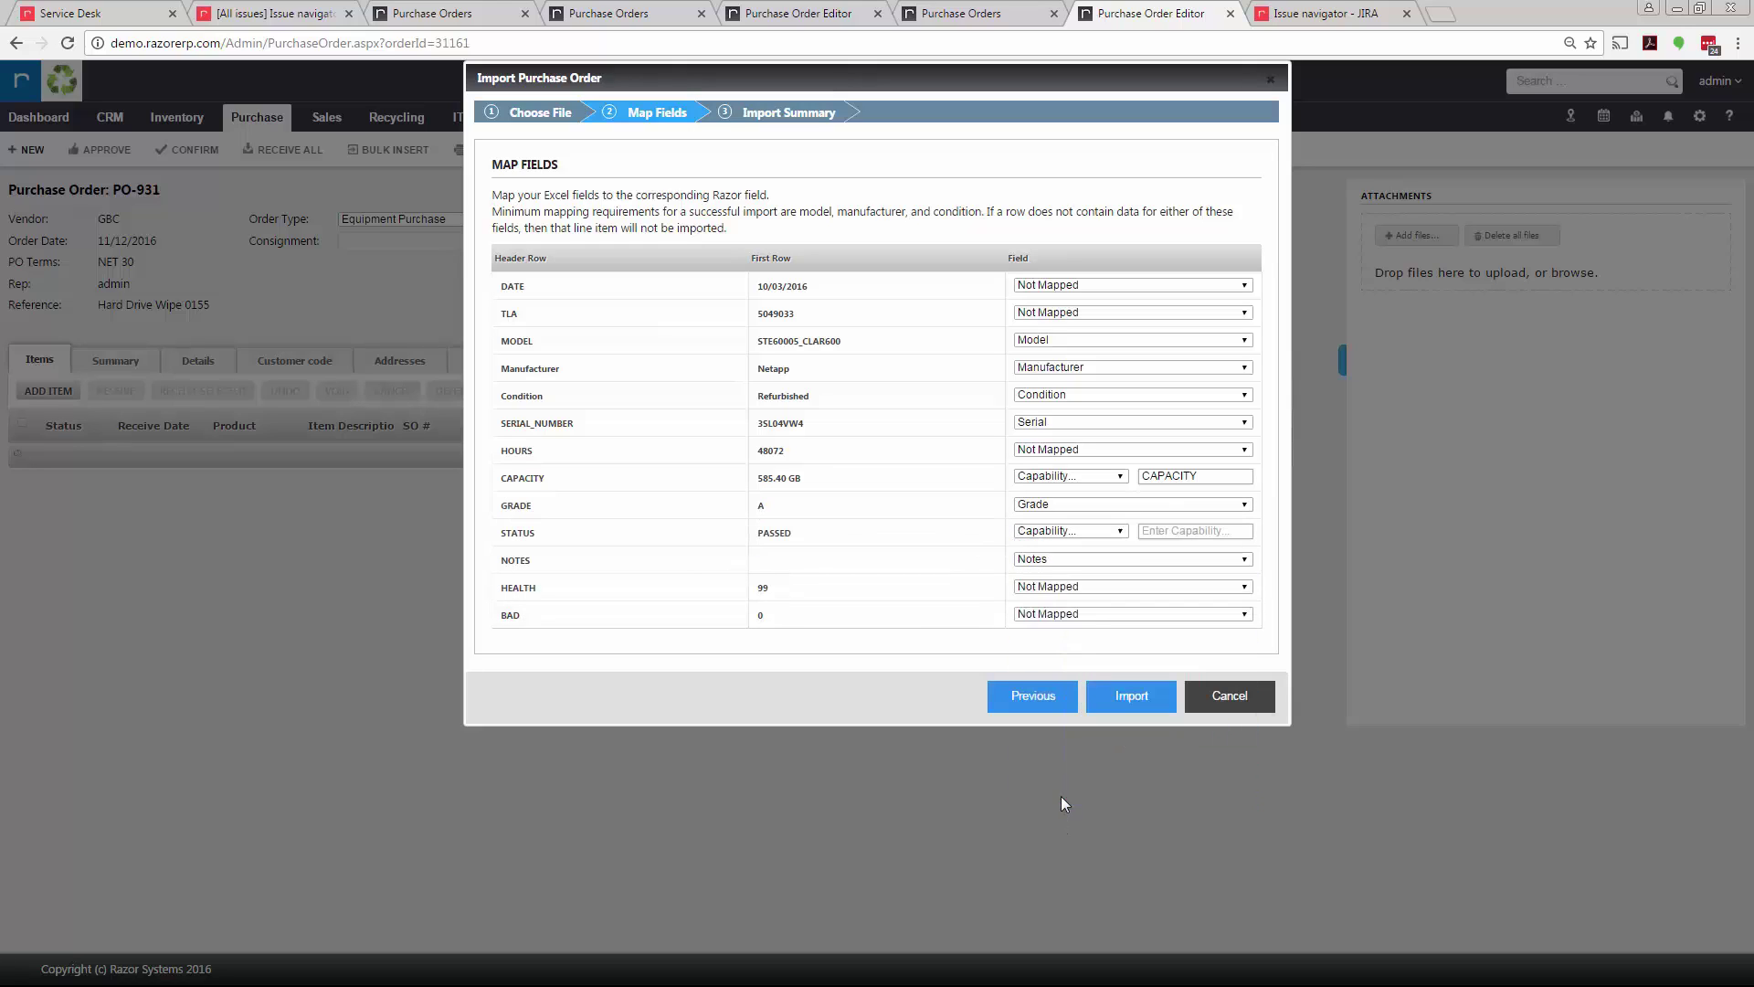
pyautogui.click(1179, 531)
pyautogui.write('sts')
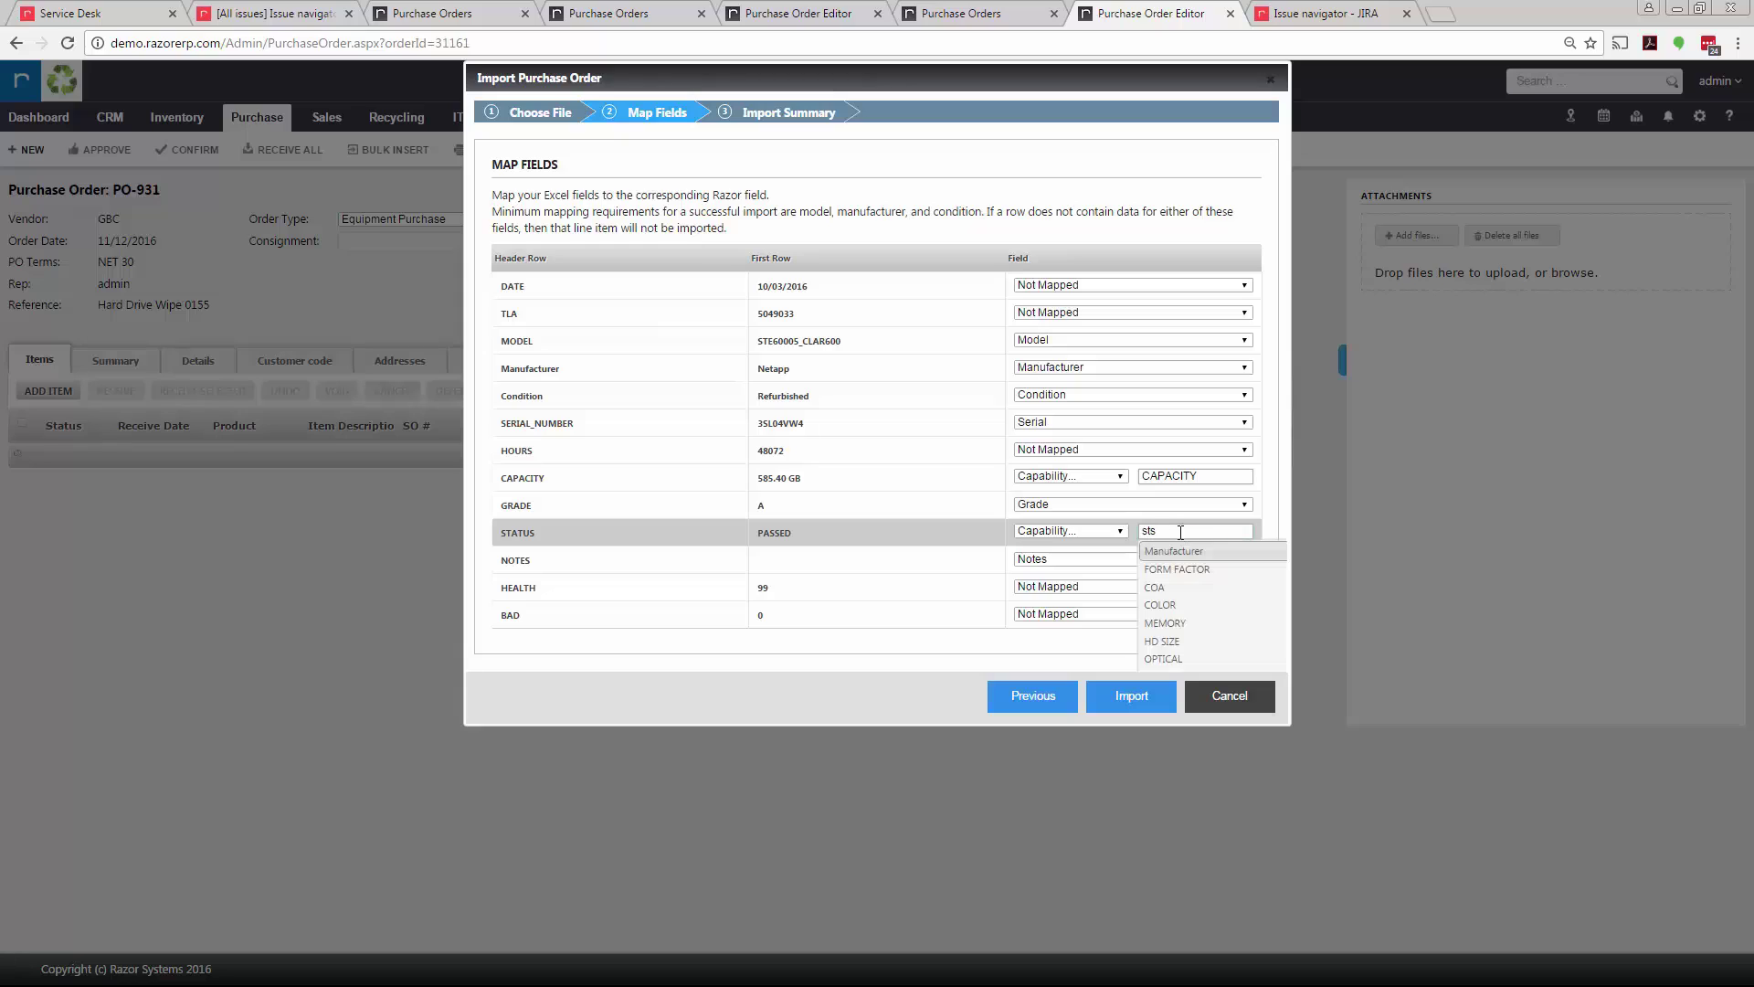
pyautogui.press('BackSpace')
pyautogui.write('a')
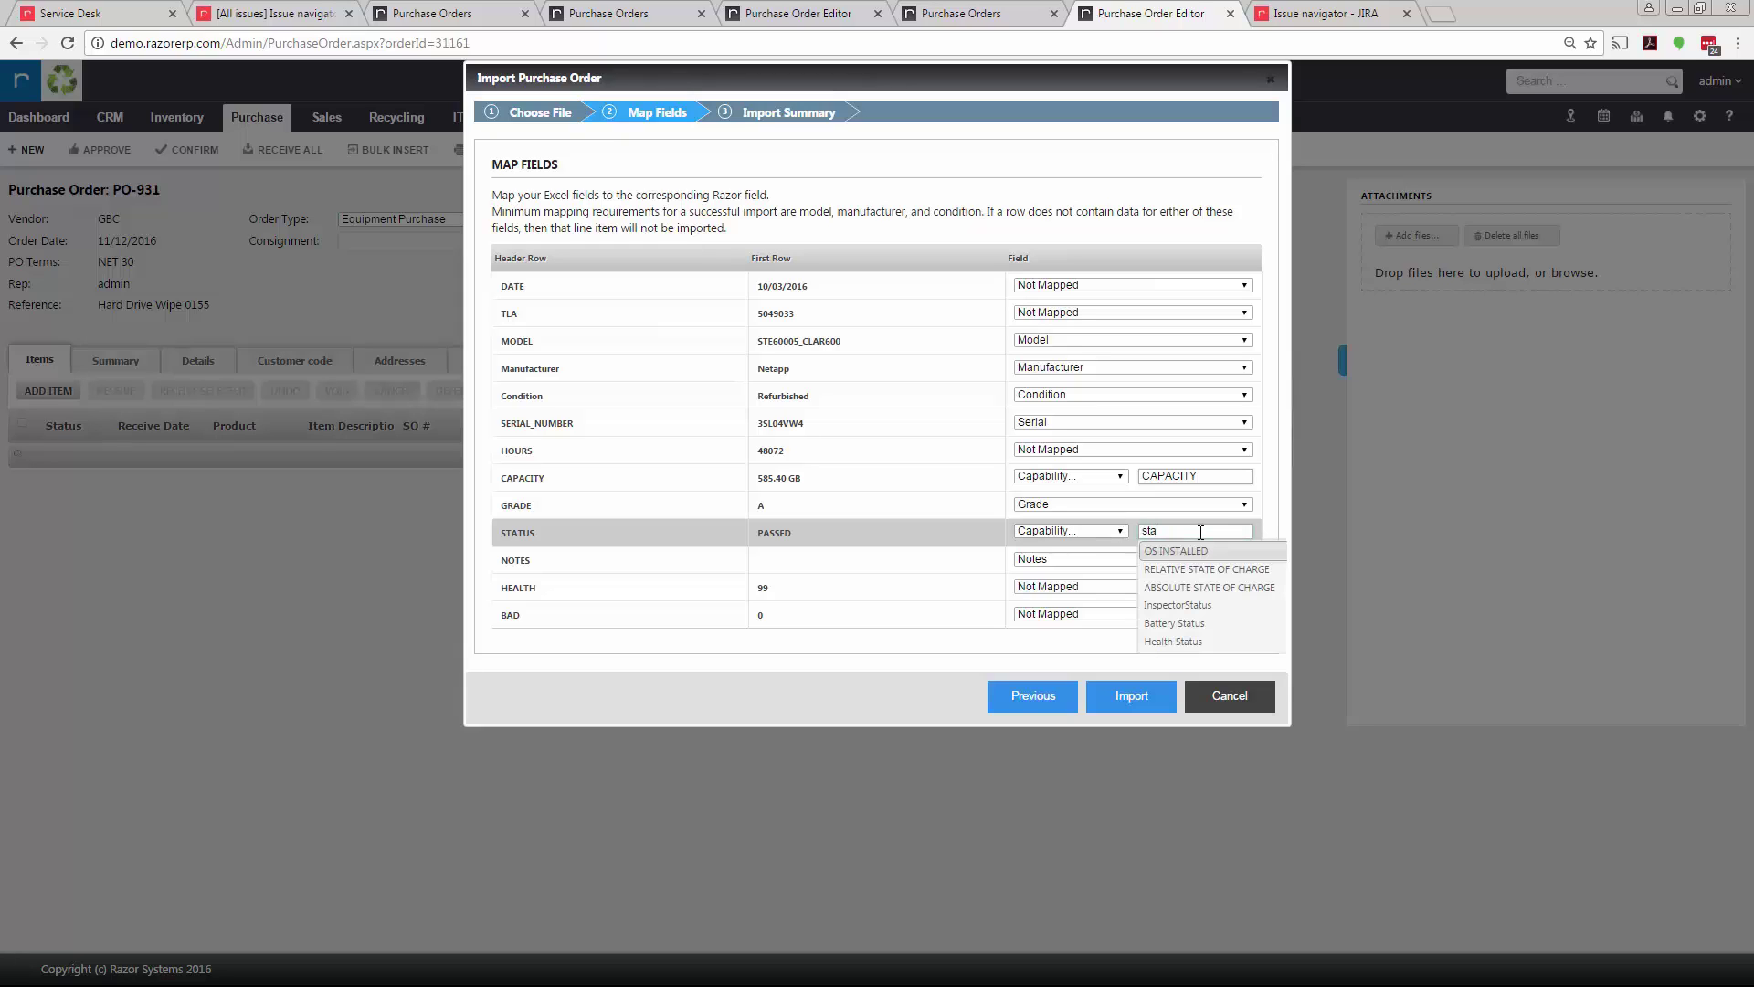
pyautogui.click(1049, 536)
pyautogui.click(1051, 547)
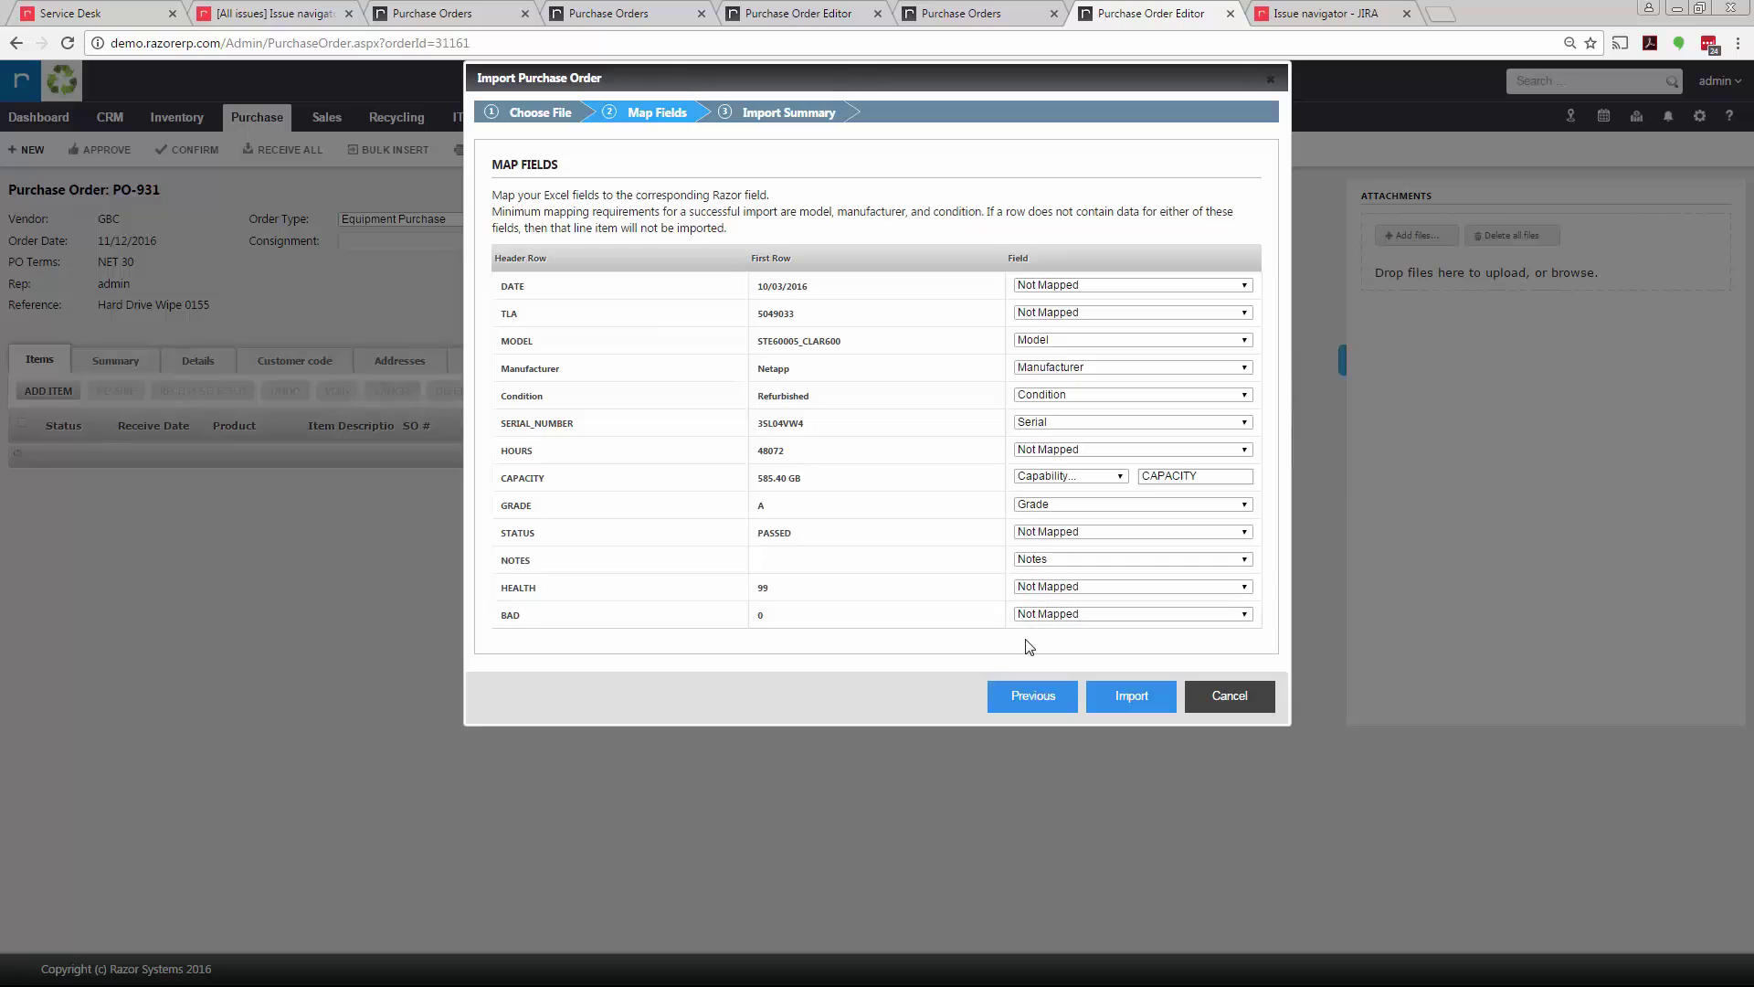
# - Map the HEALTH column to the Health Status capability
pyautogui.click(1042, 586)
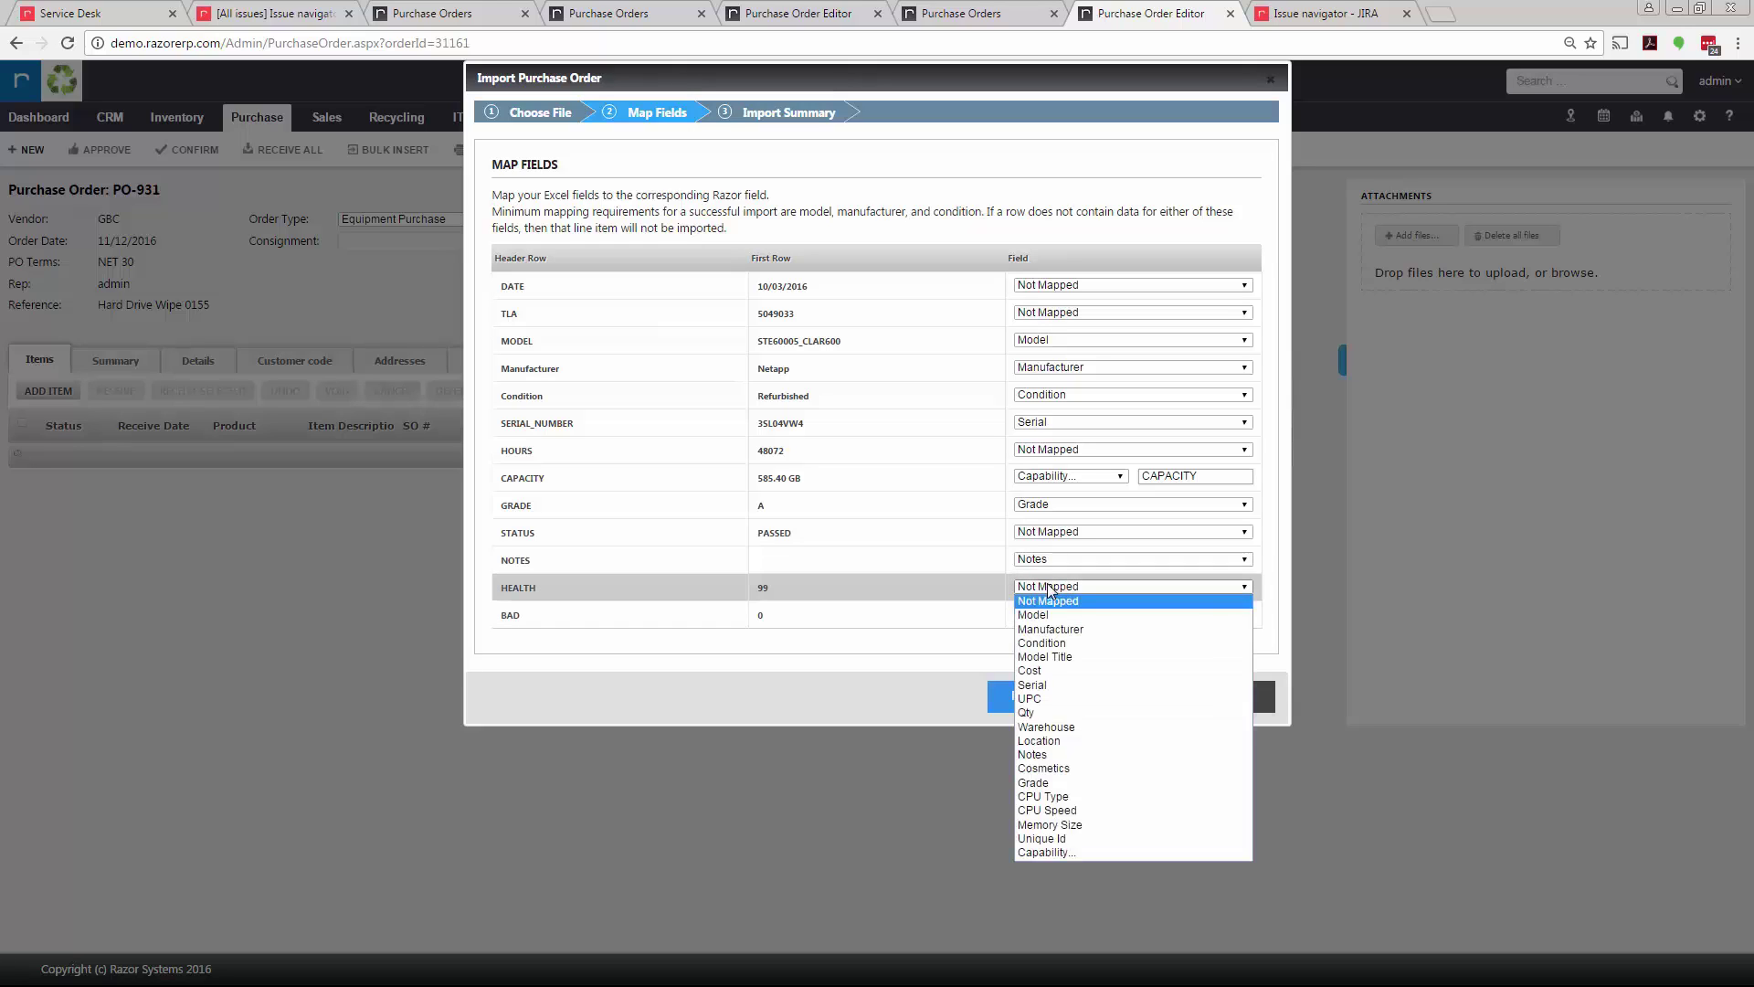
pyautogui.click(1041, 851)
pyautogui.click(1159, 585)
pyautogui.write('heal')
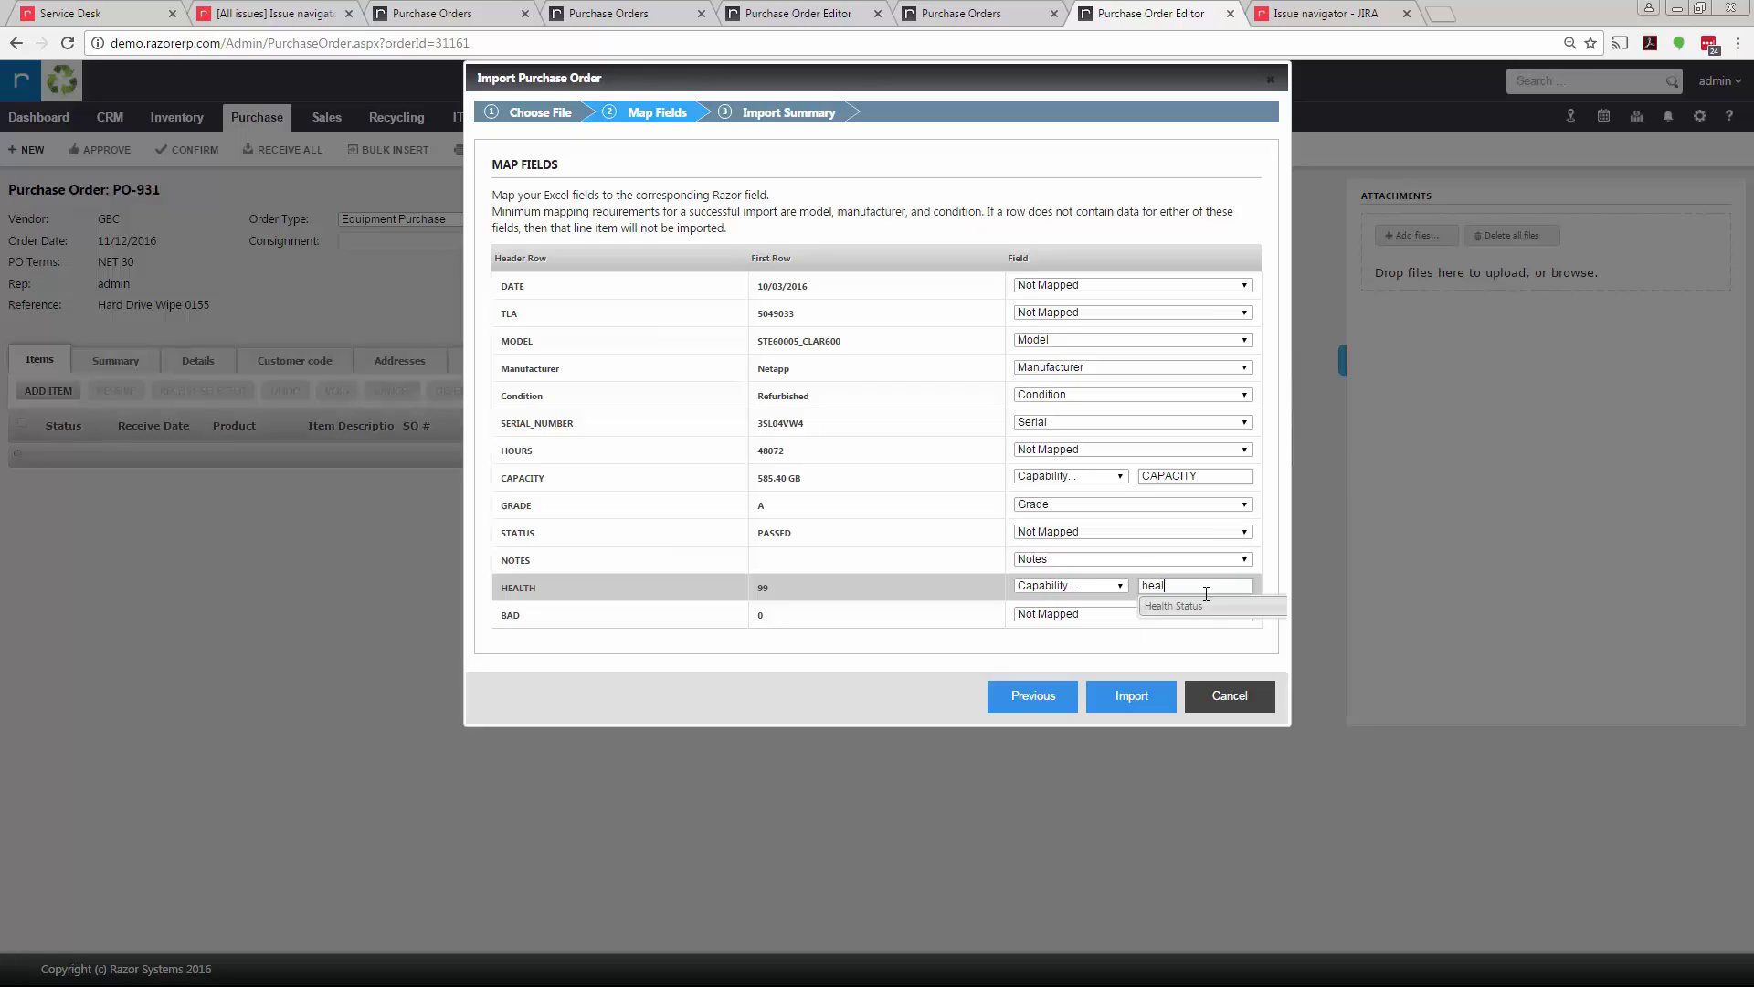
pyautogui.click(1202, 606)
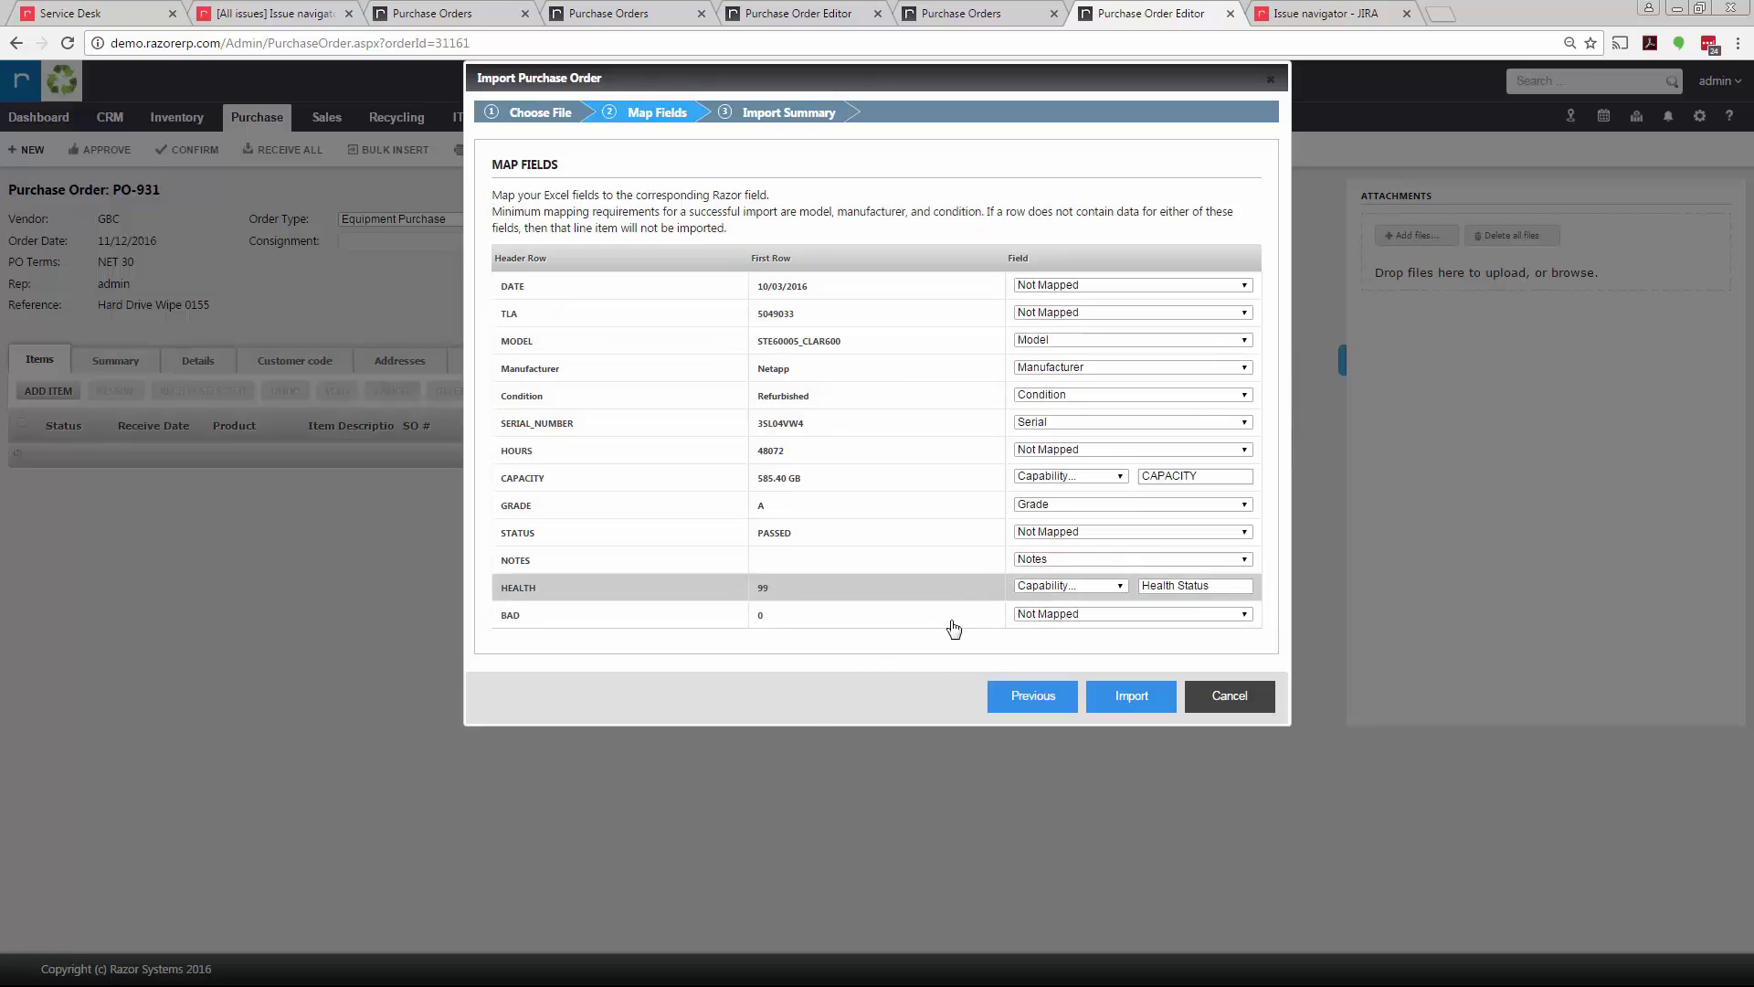
# - Run the import, review the 45-line Import Summary, and complete it
pyautogui.click(1131, 696)
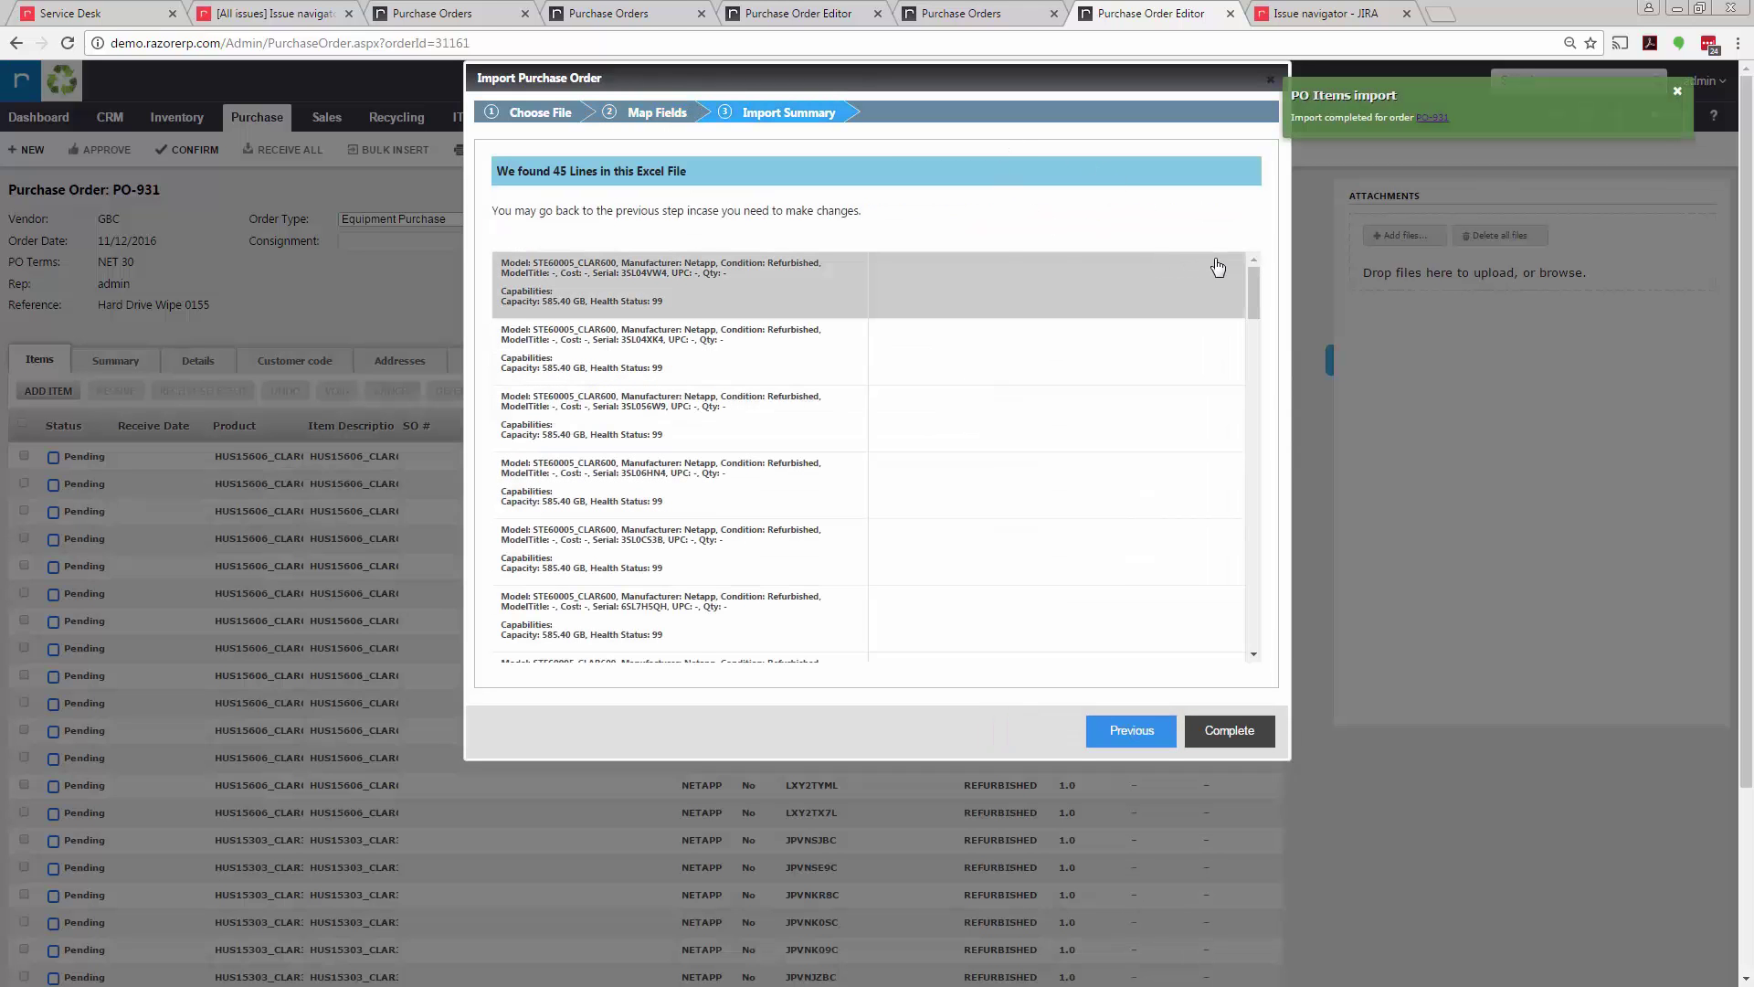
pyautogui.moveTo(1254, 277)
pyautogui.mouseDown()
pyautogui.moveTo(1261, 676)
pyautogui.moveTo(1268, 256)
pyautogui.mouseUp()
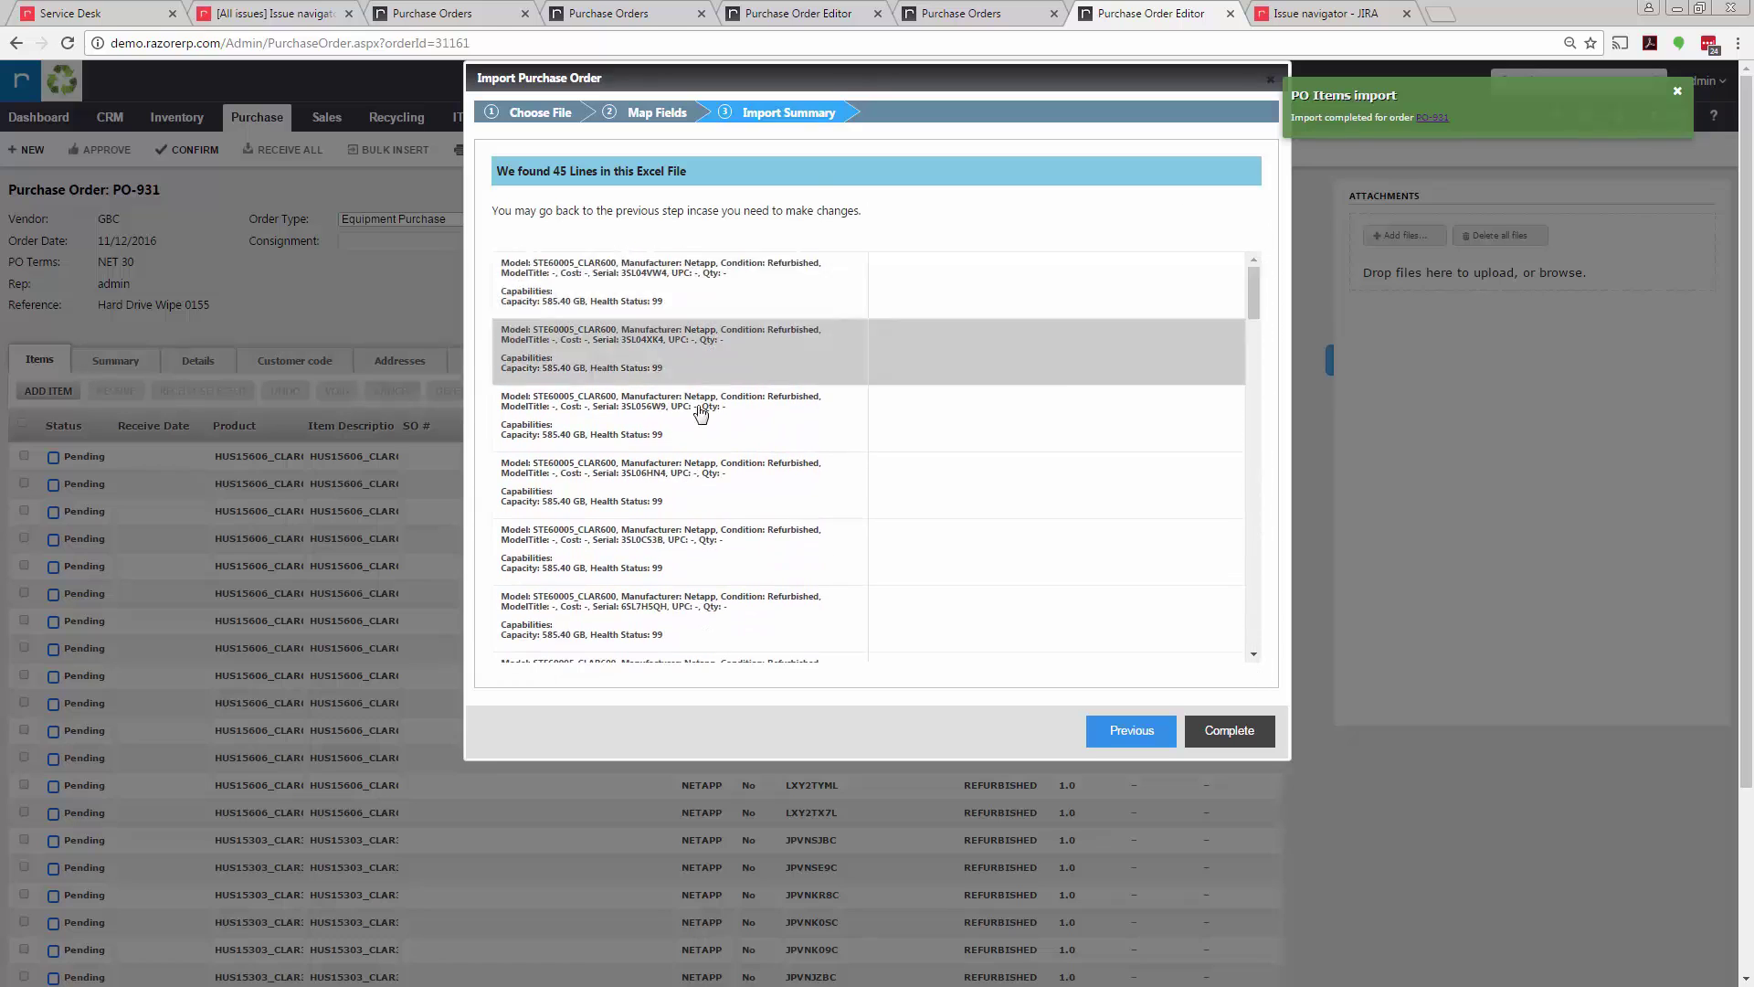
pyautogui.click(1228, 730)
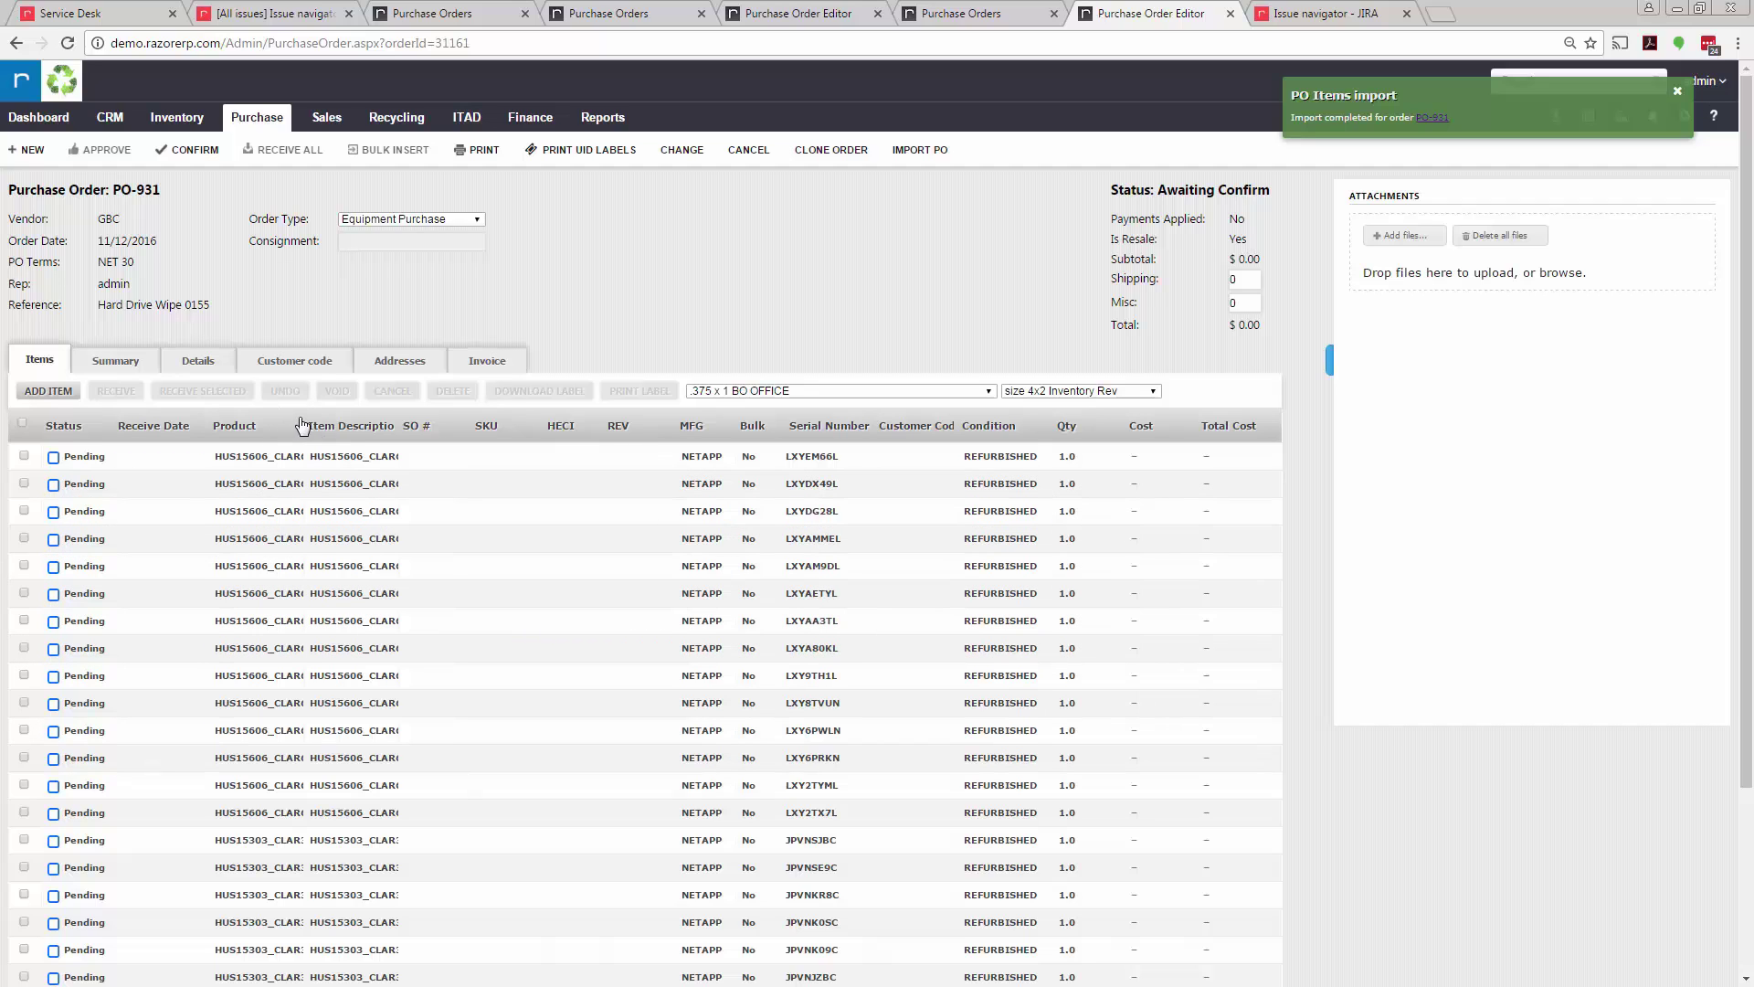
# - Widen the Product column to show full NetApp model names and scroll through the pending lines
pyautogui.moveTo(304, 425); pyautogui.dragTo(352, 425)
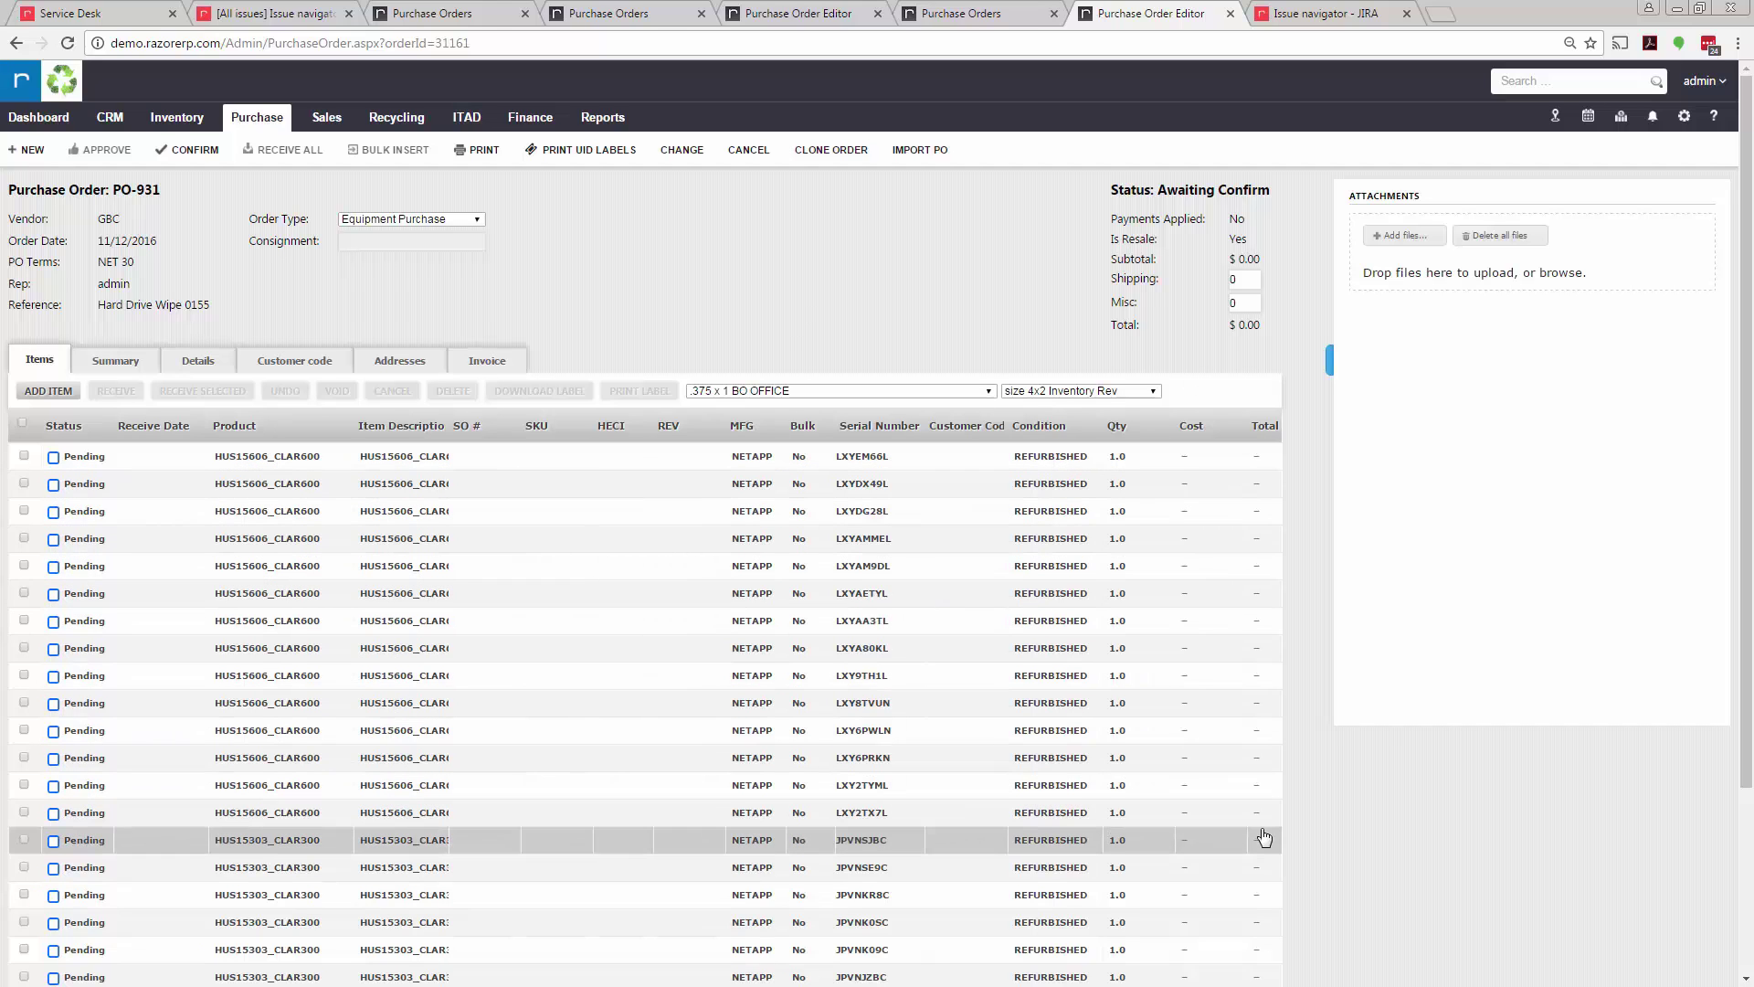
pyautogui.scroll(-3, 1263, 837)
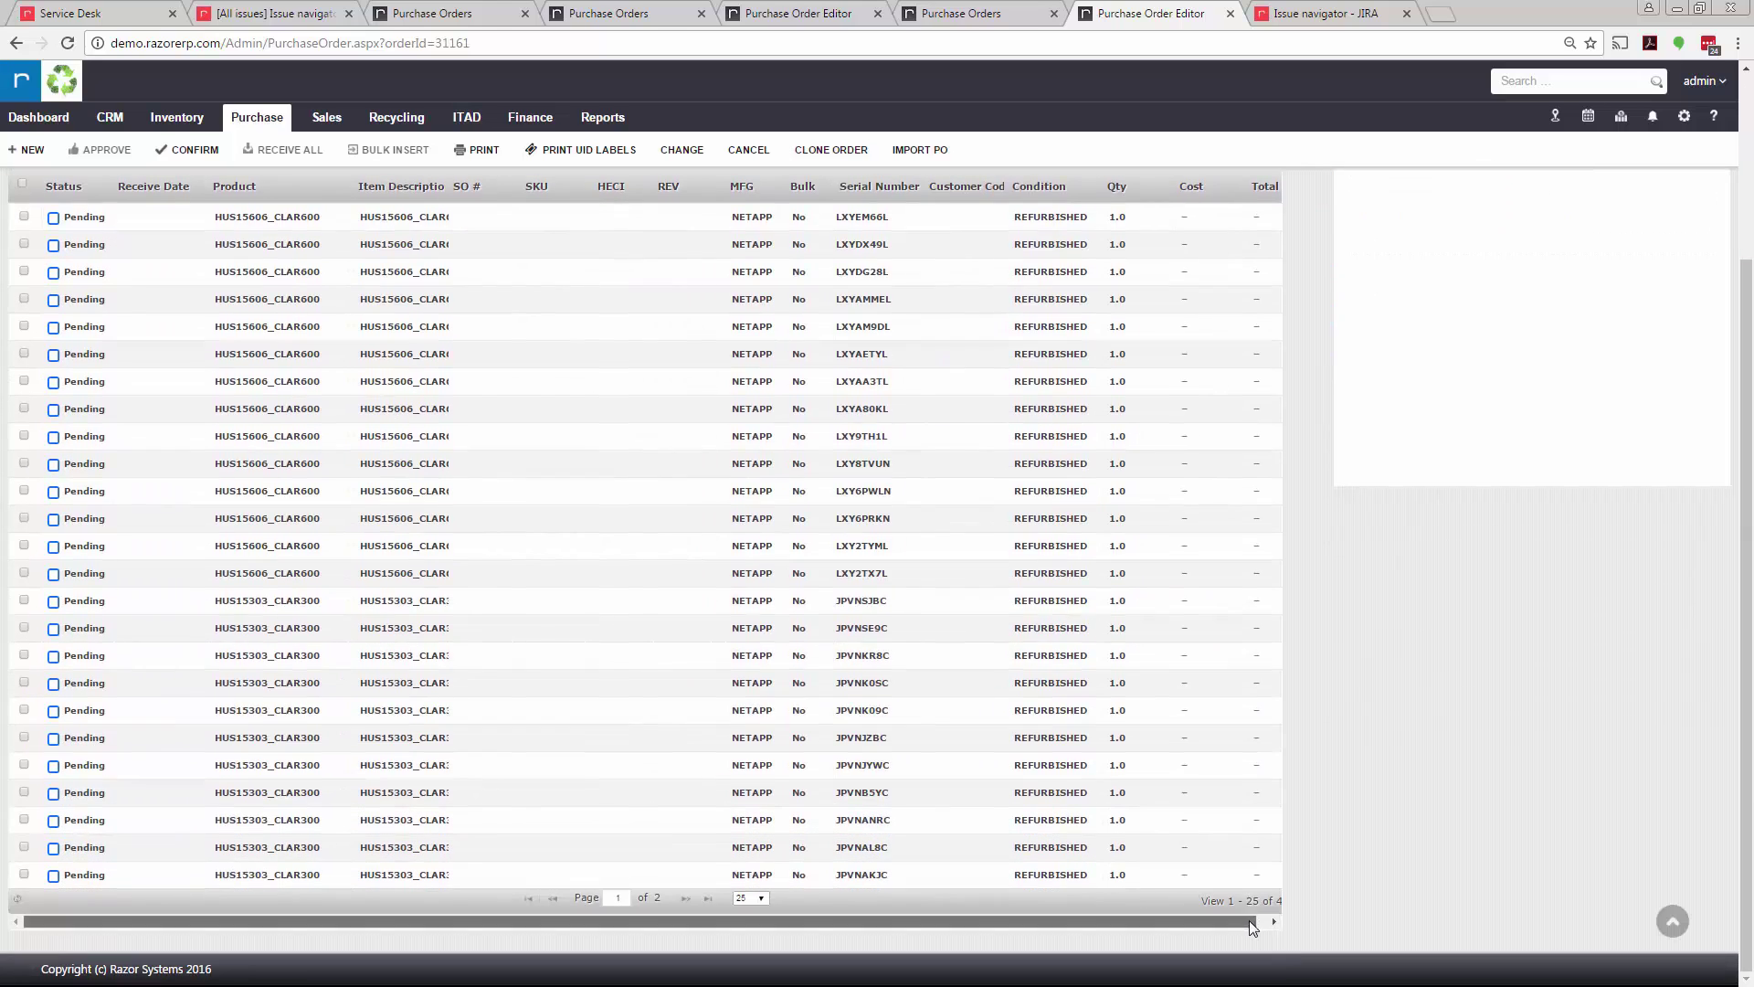
pyautogui.moveTo(1251, 921); pyautogui.dragTo(1259, 932)
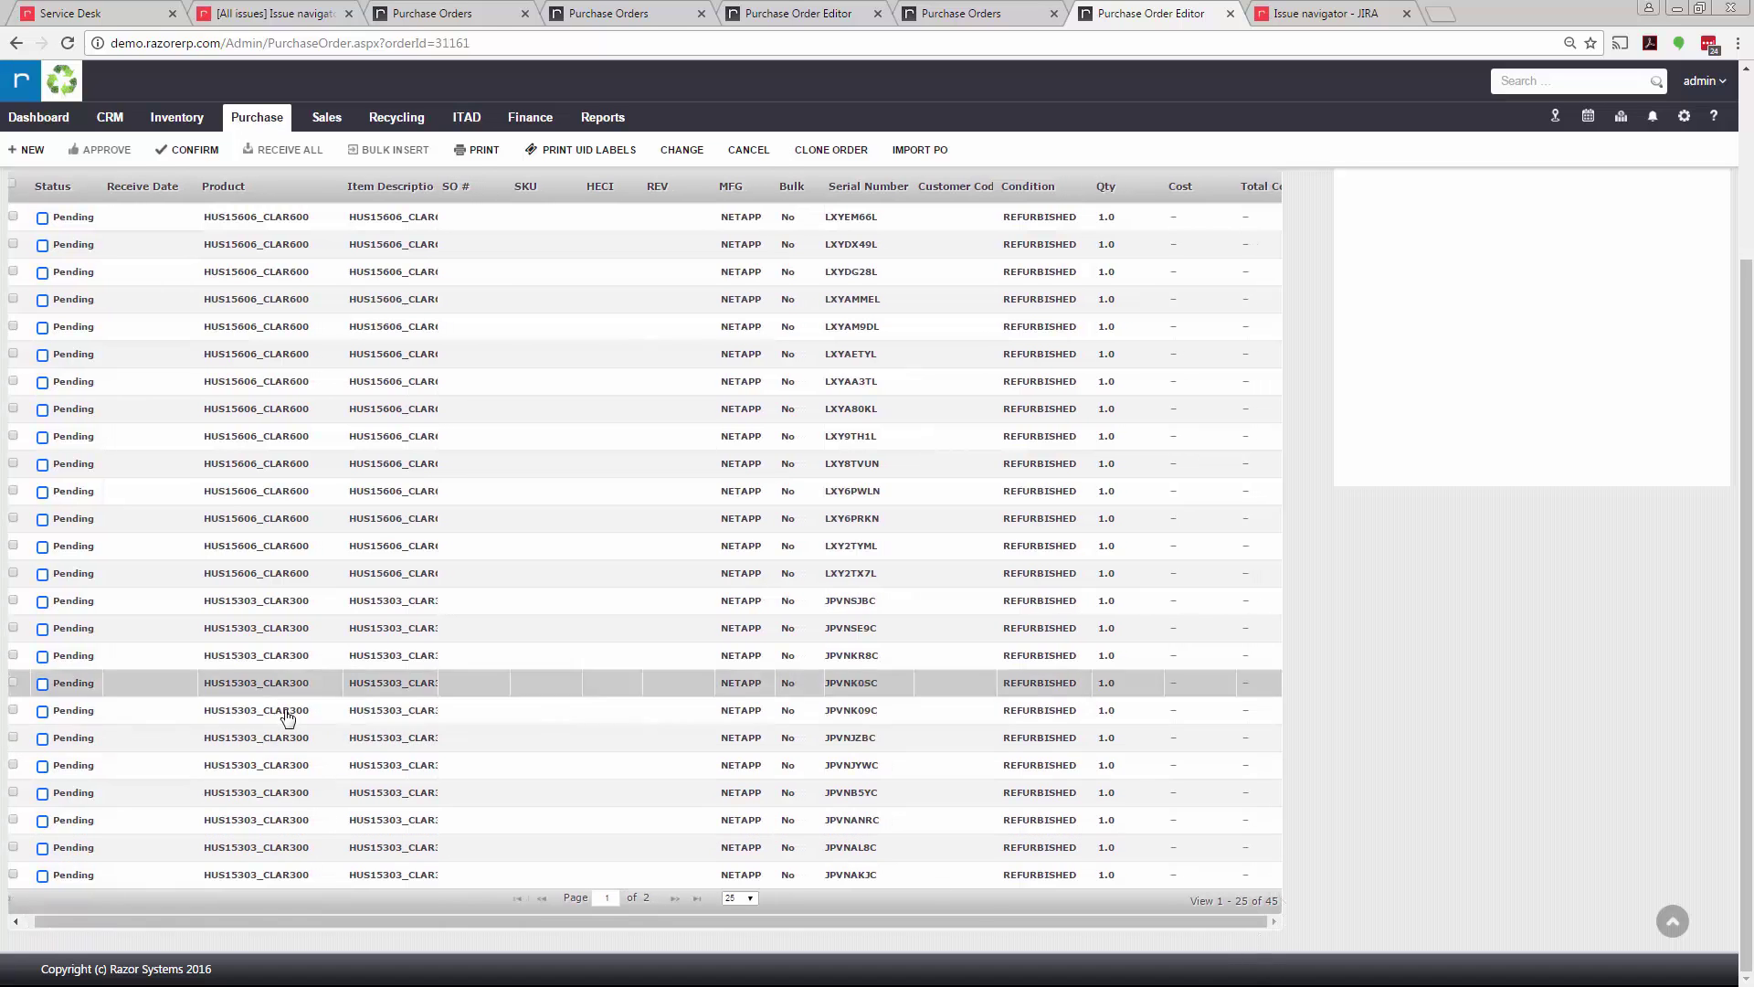
pyautogui.scroll(3, 159, 676)
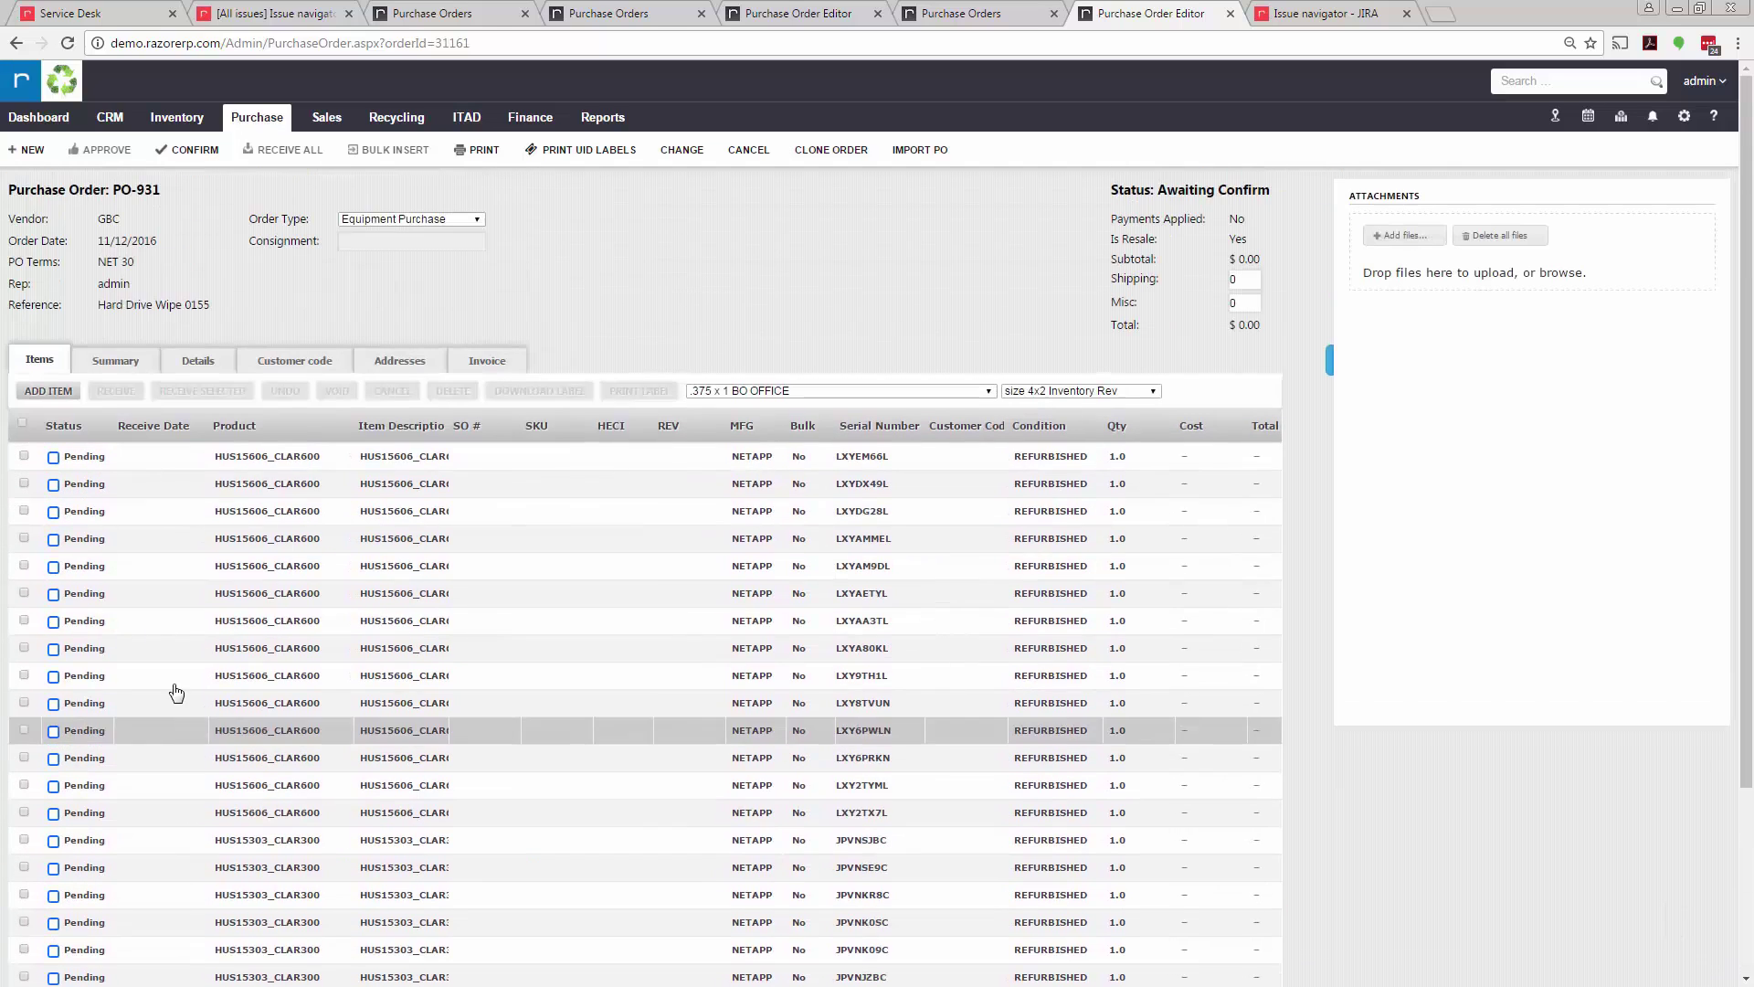
# - Confirm PO-931 to Pending Delivery, then receive all its items so it becomes Received
pyautogui.click(187, 150)
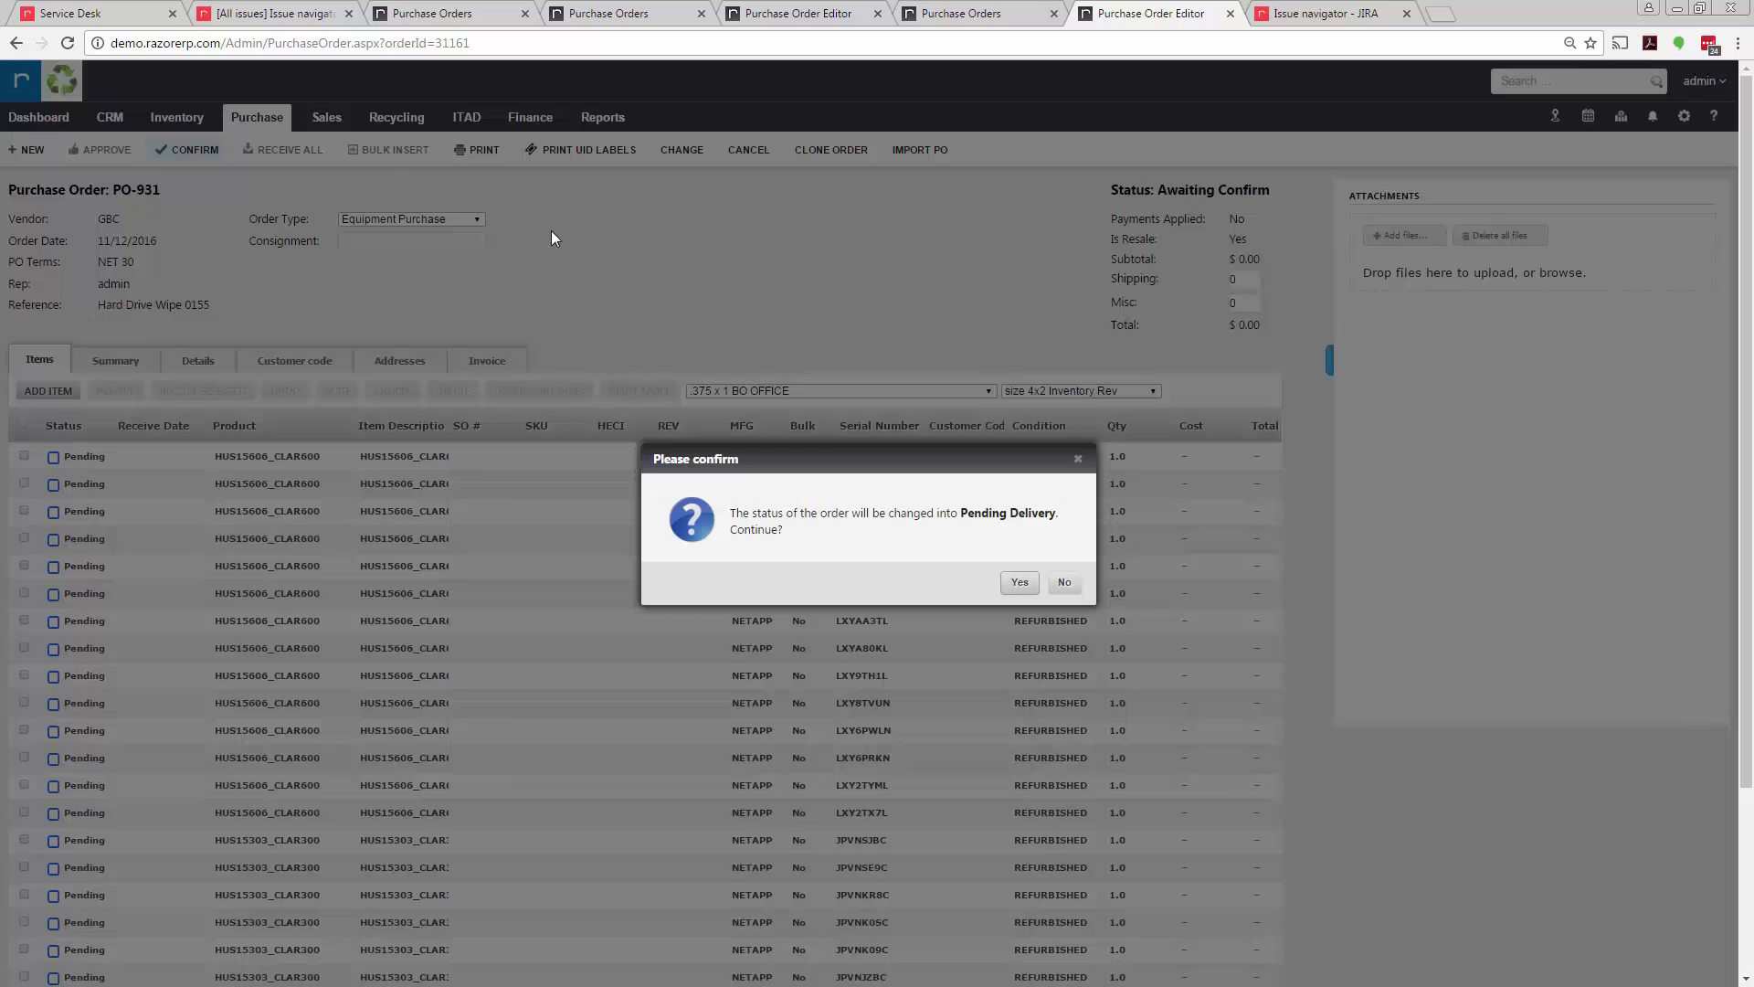
pyautogui.click(1020, 582)
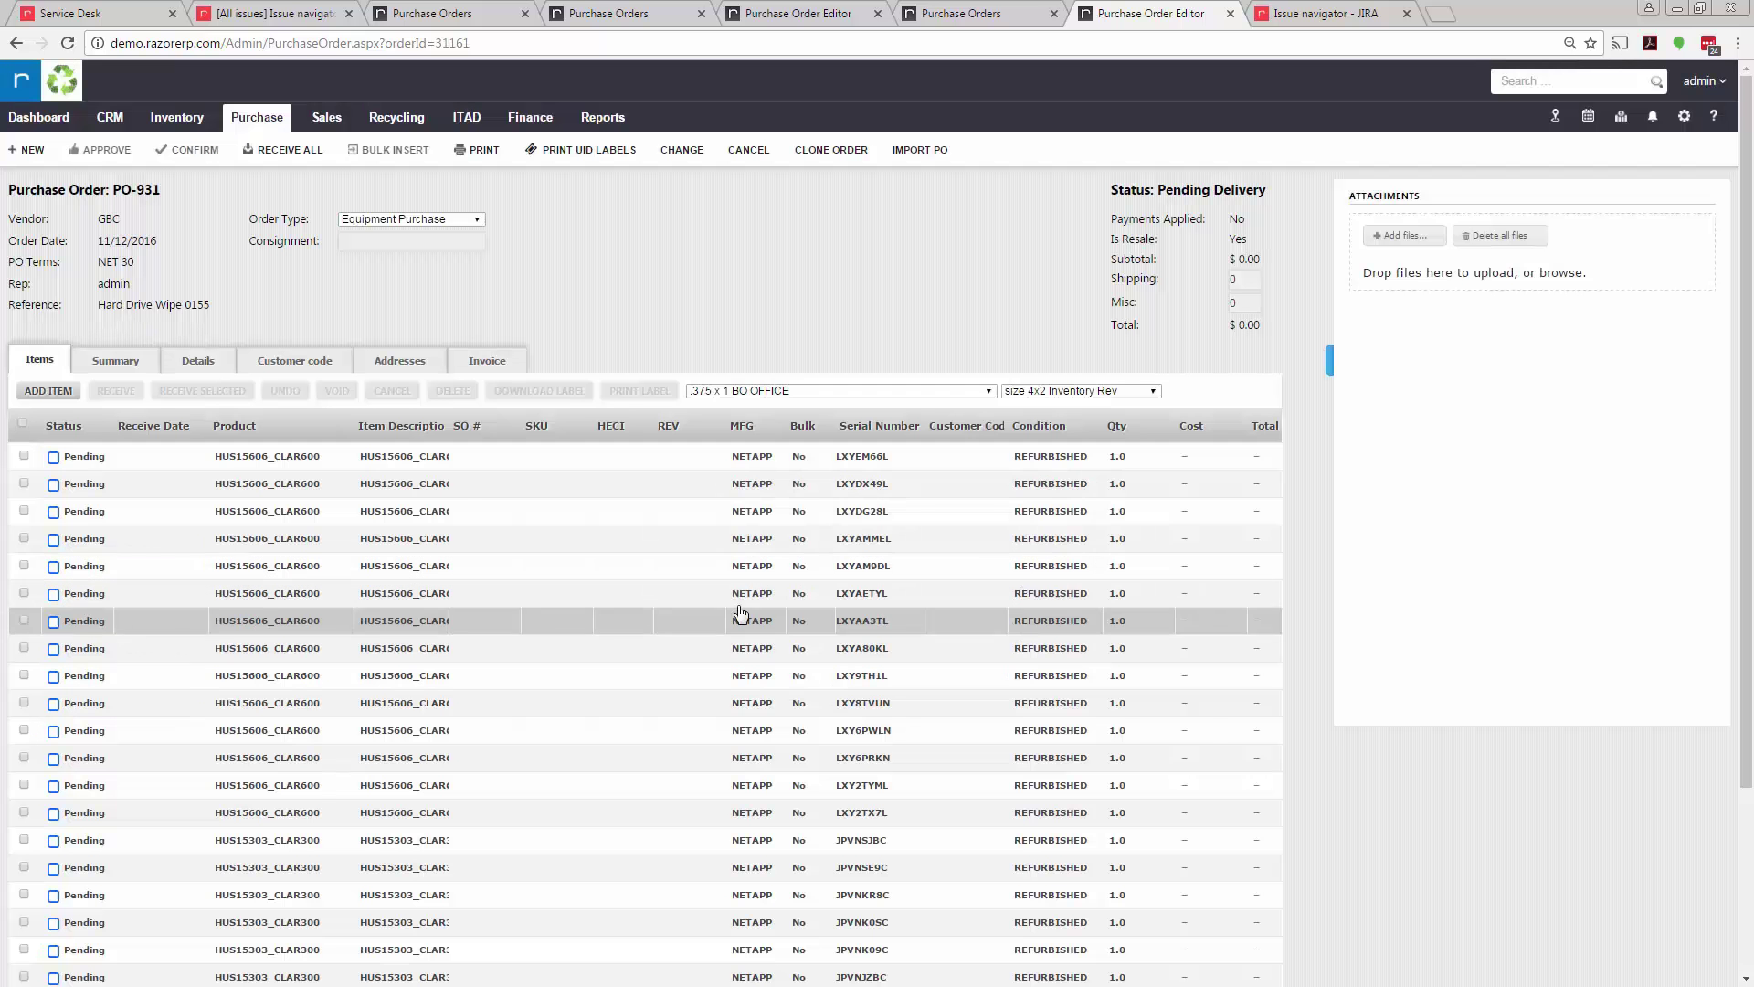
pyautogui.click(289, 152)
pyautogui.click(998, 583)
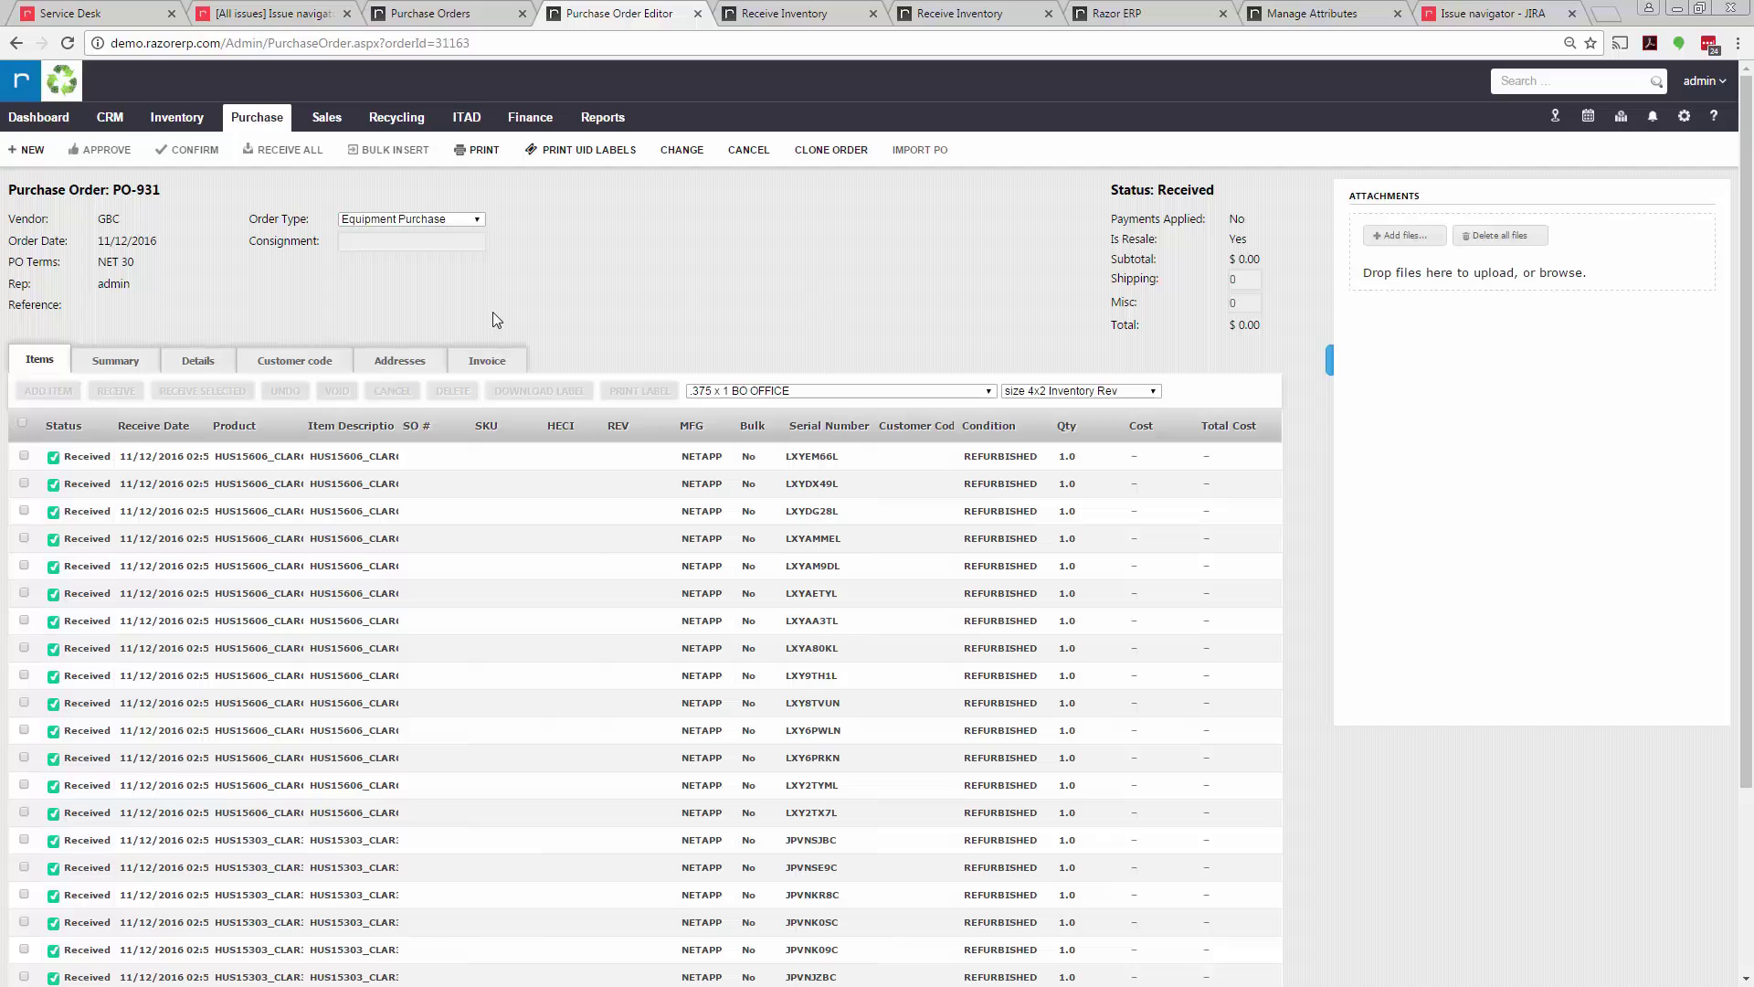
# - Open Inventory > Receive Inventory in a new tab and switch to it
pyautogui.click(178, 121)
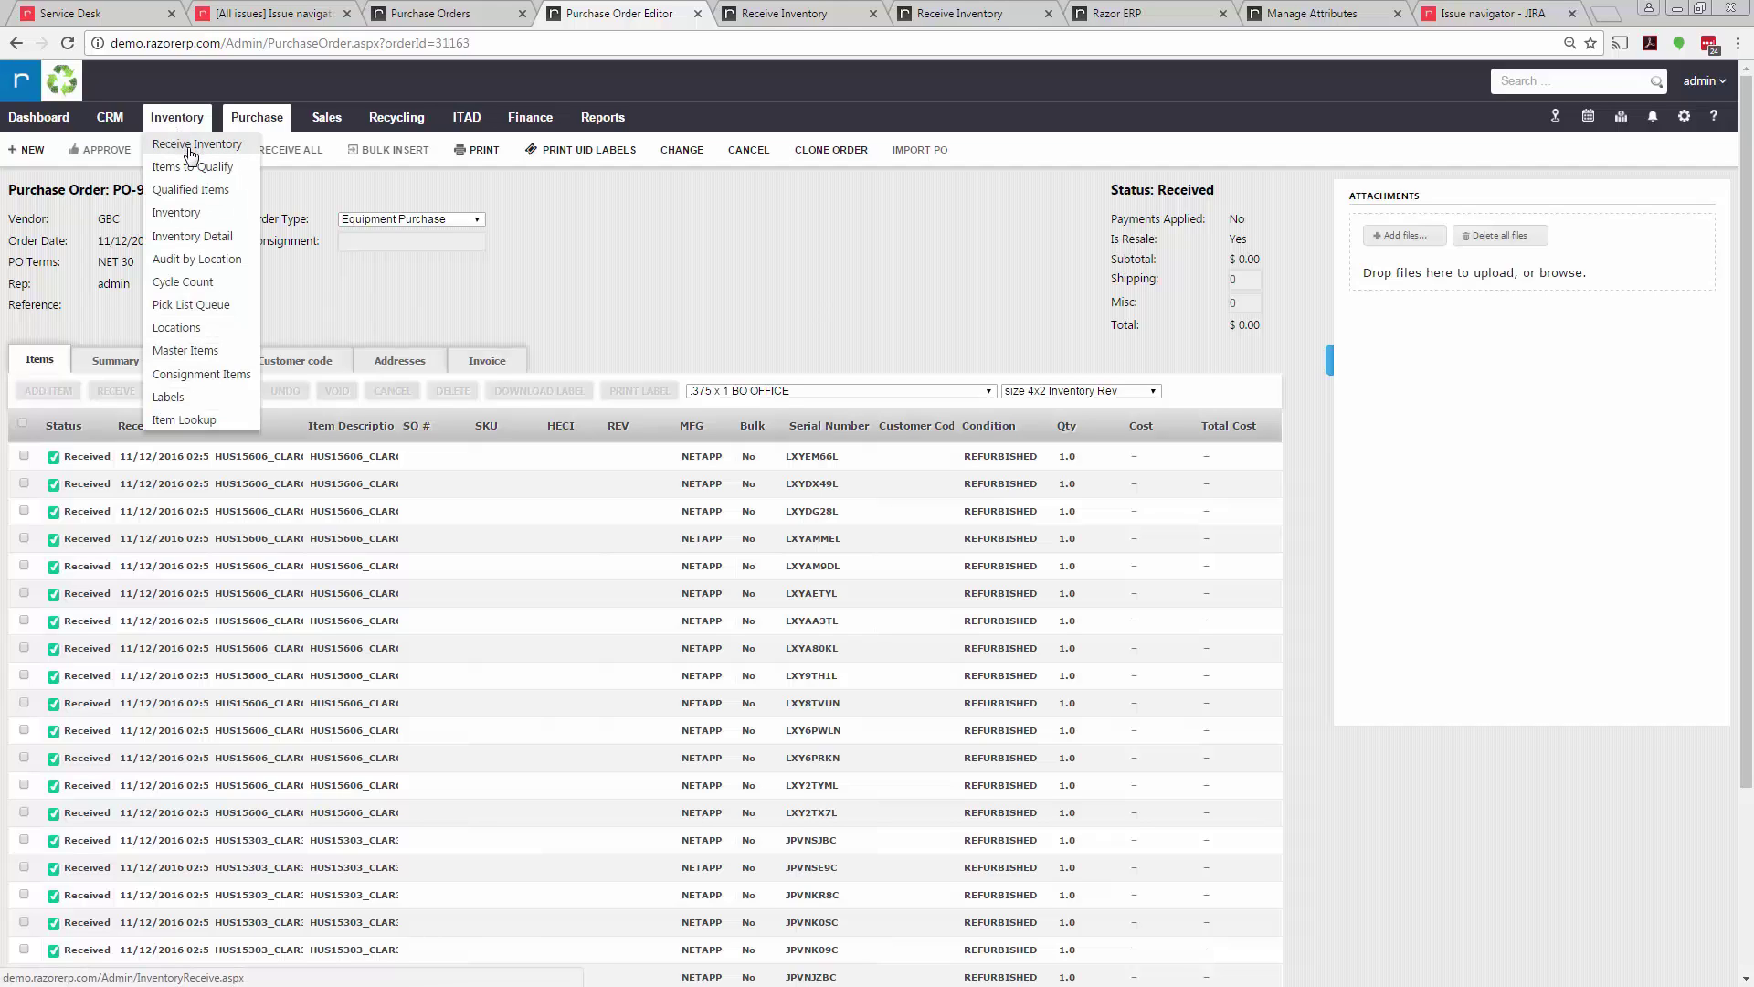
pyautogui.middleClick(191, 156)
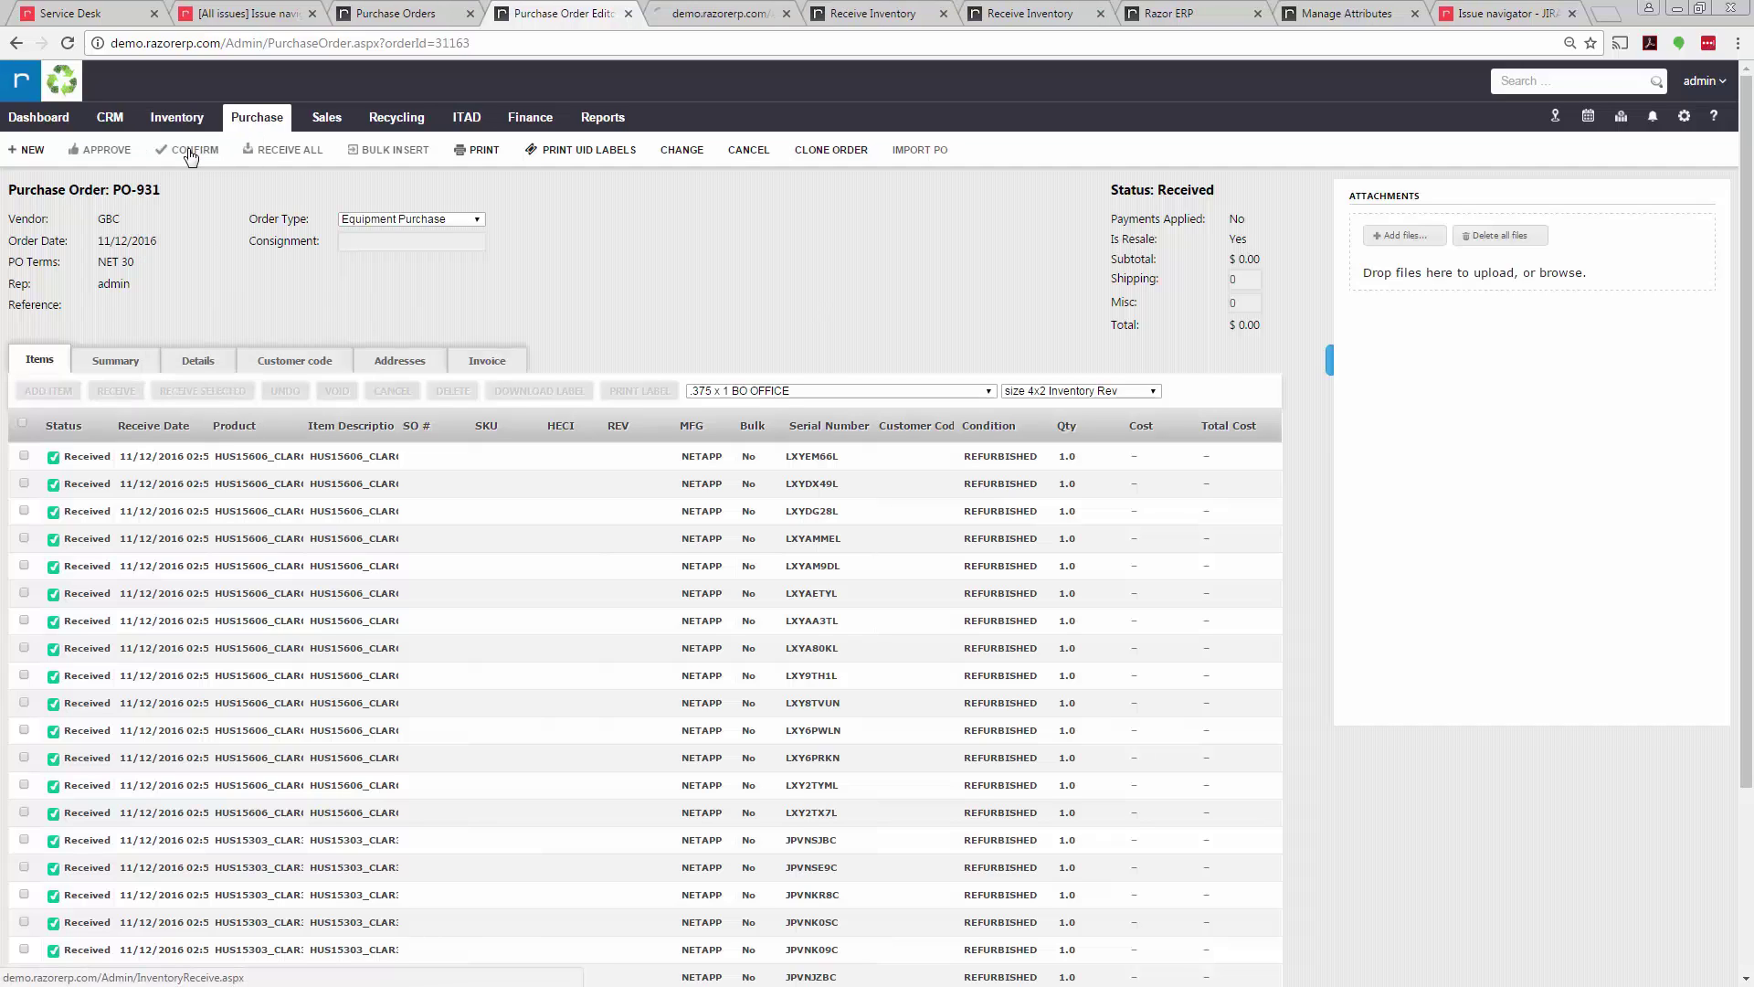
pyautogui.click(744, 13)
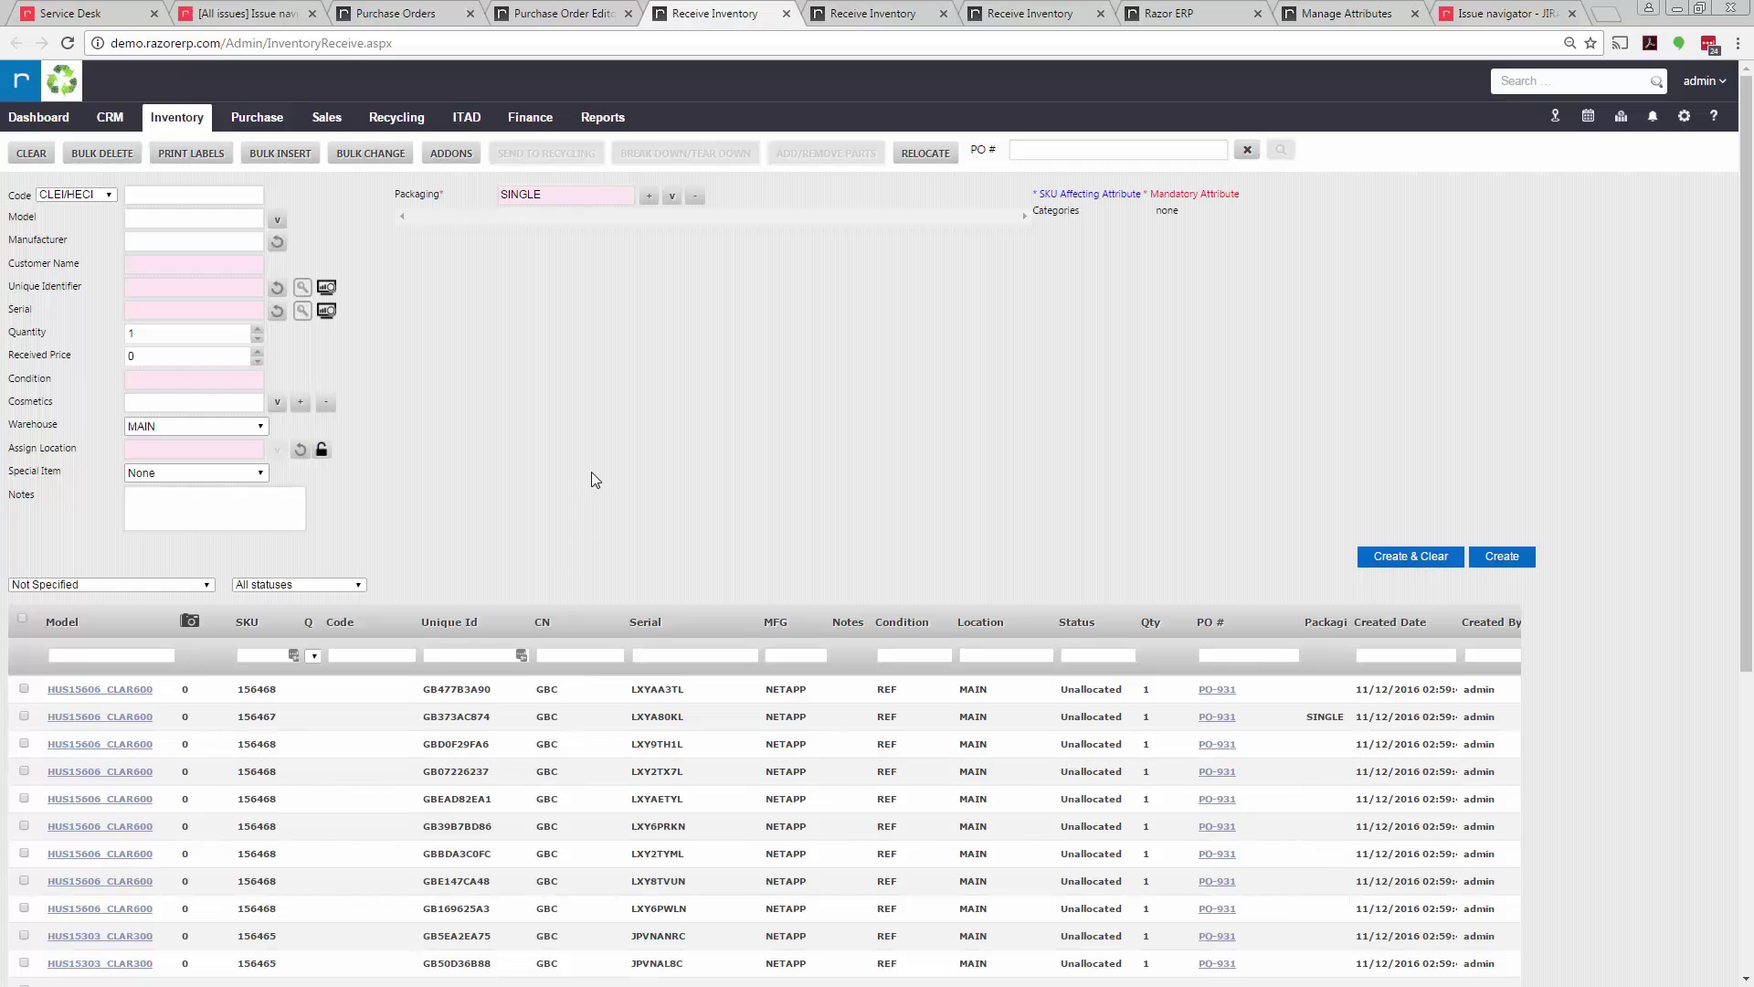
# - Load the first received drive into the item form and check its 292.70 GB capacity
pyautogui.scroll(-2, 595, 478)
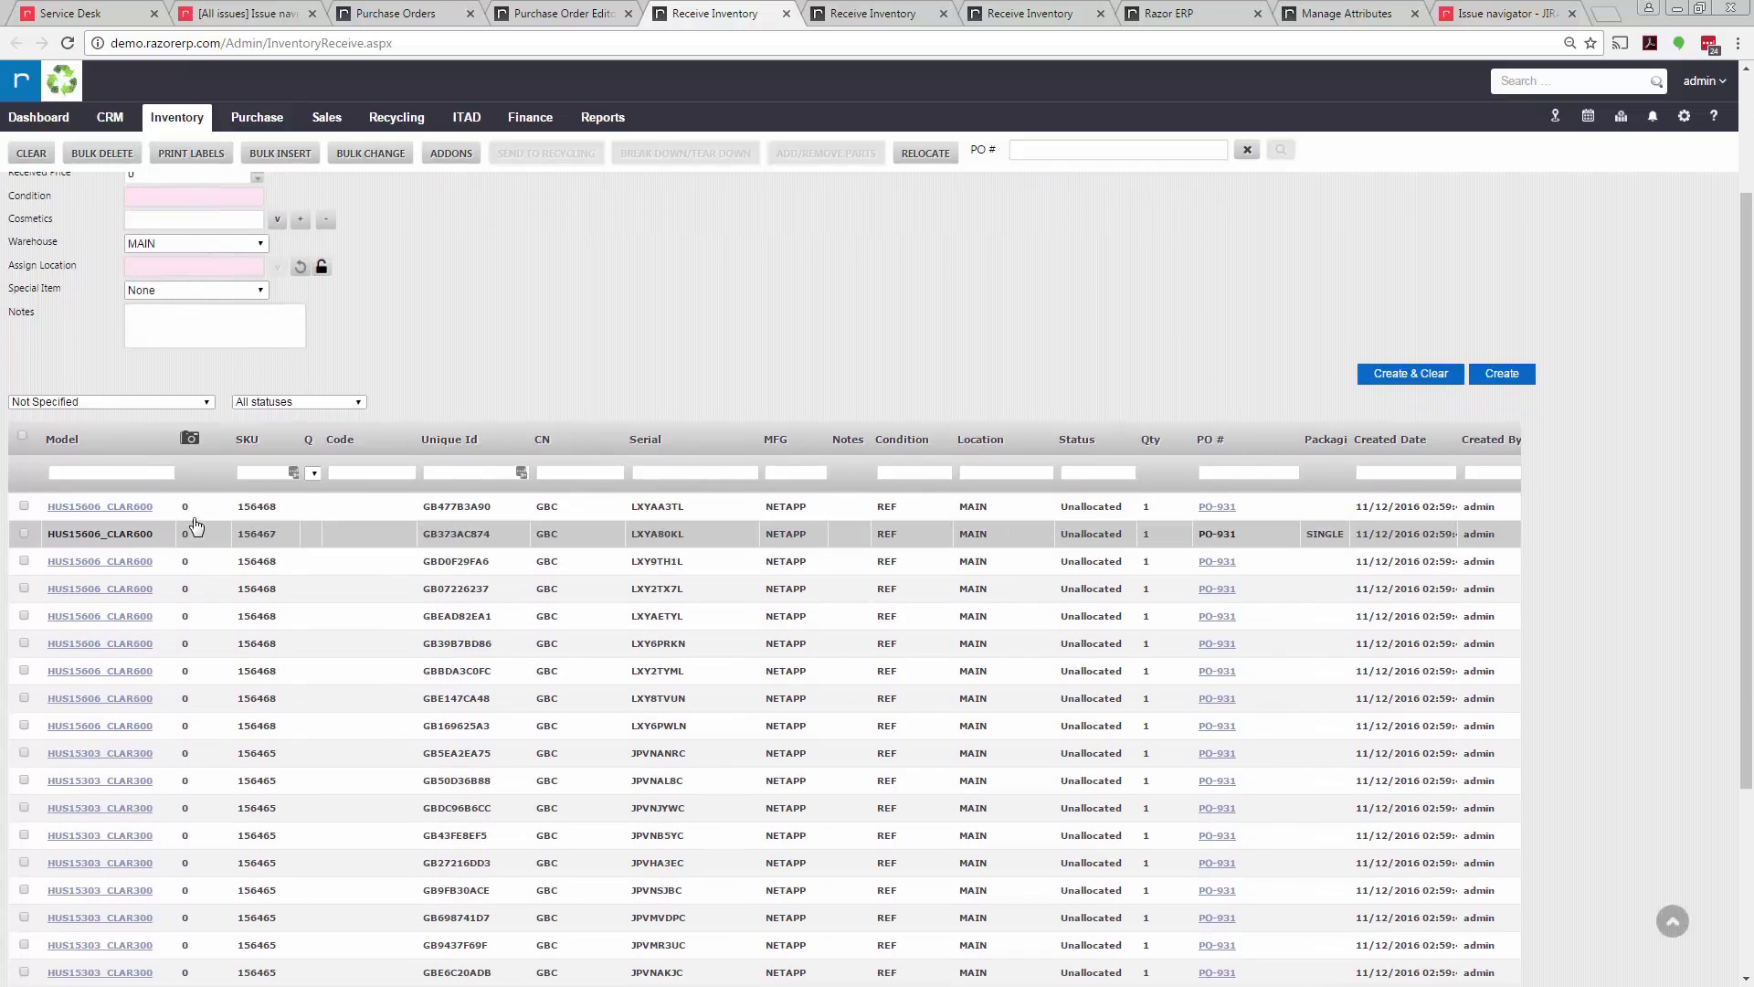
pyautogui.click(183, 511)
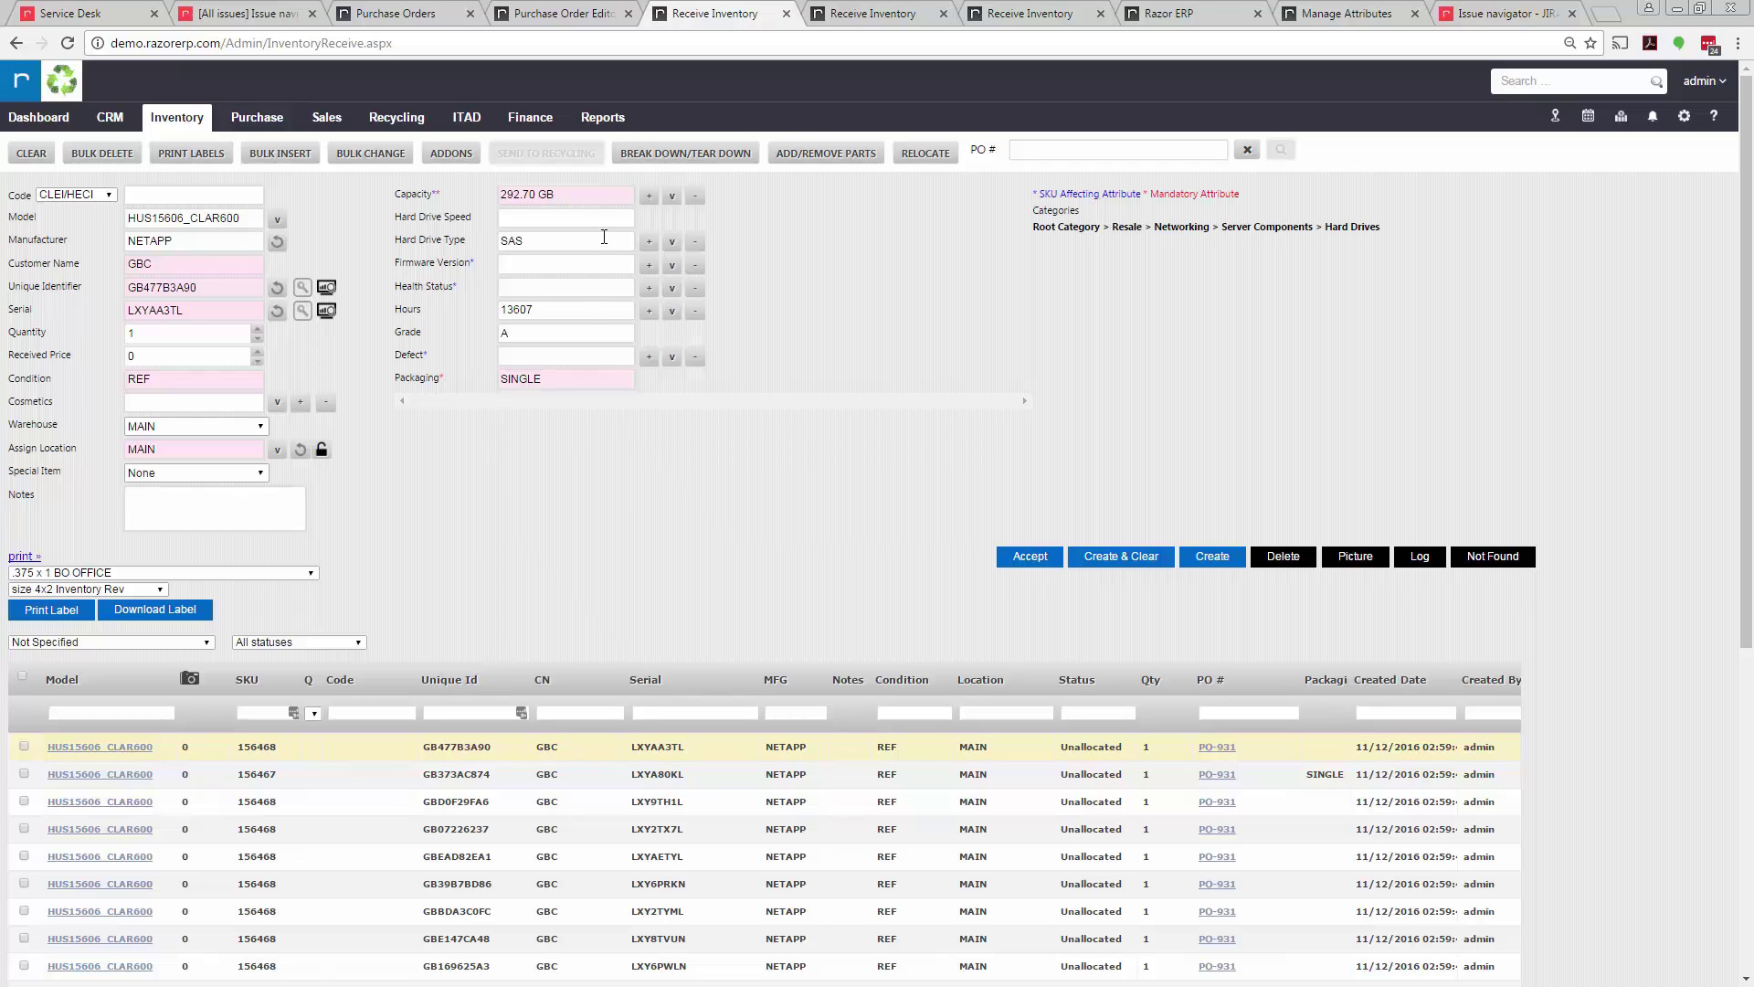
pyautogui.moveTo(562, 194); pyautogui.dragTo(434, 194)
pyautogui.click(559, 440)
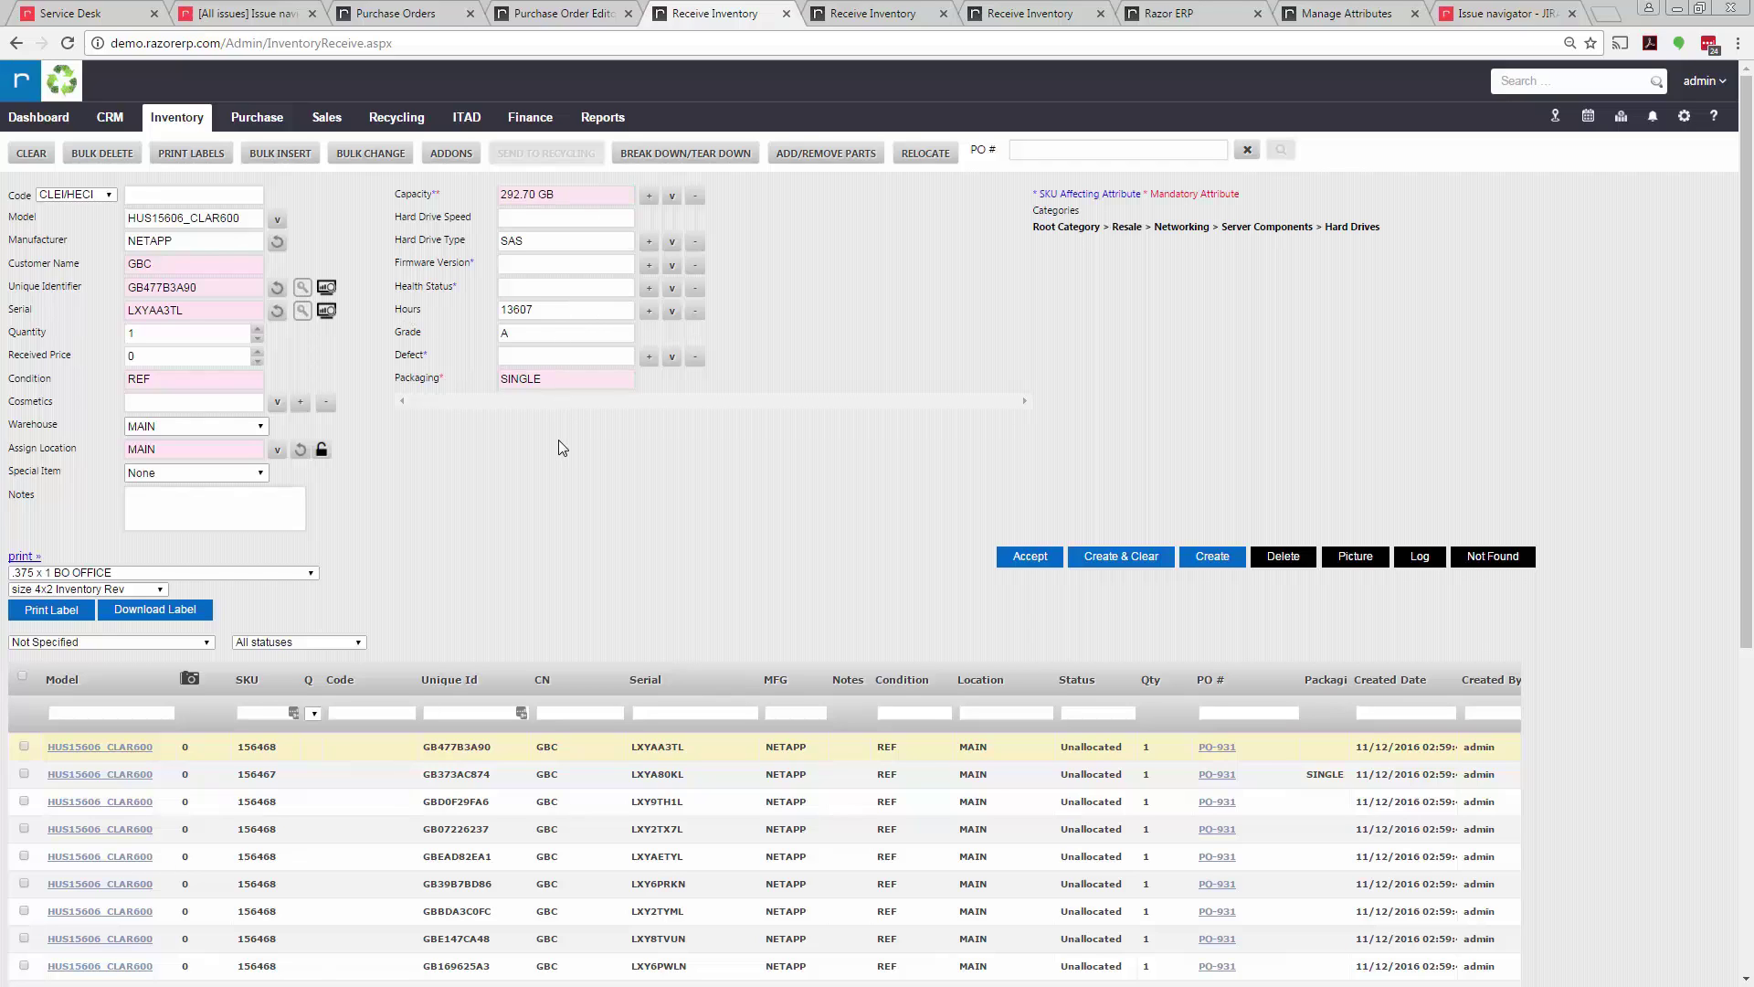